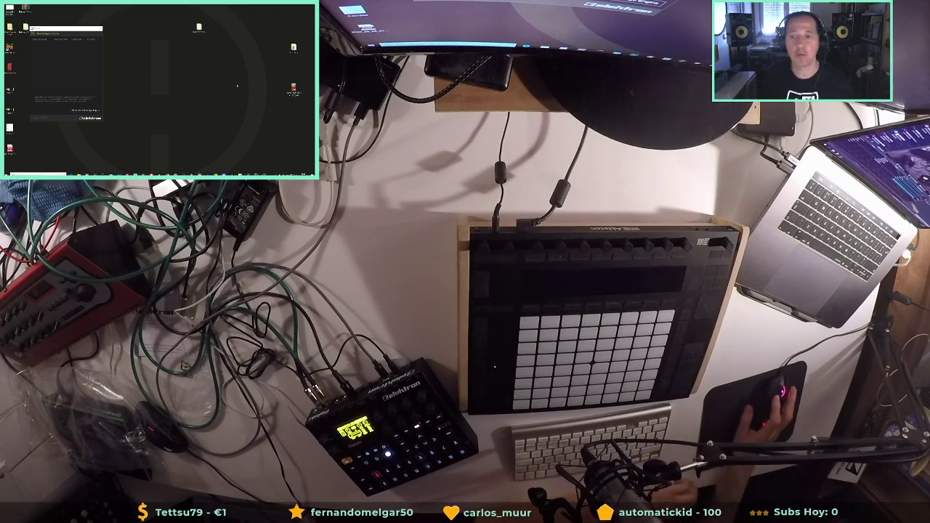
Shut down and relaunch Overbridge Engine, open its device status window and move it aside on the desktop.
click(79, 113)
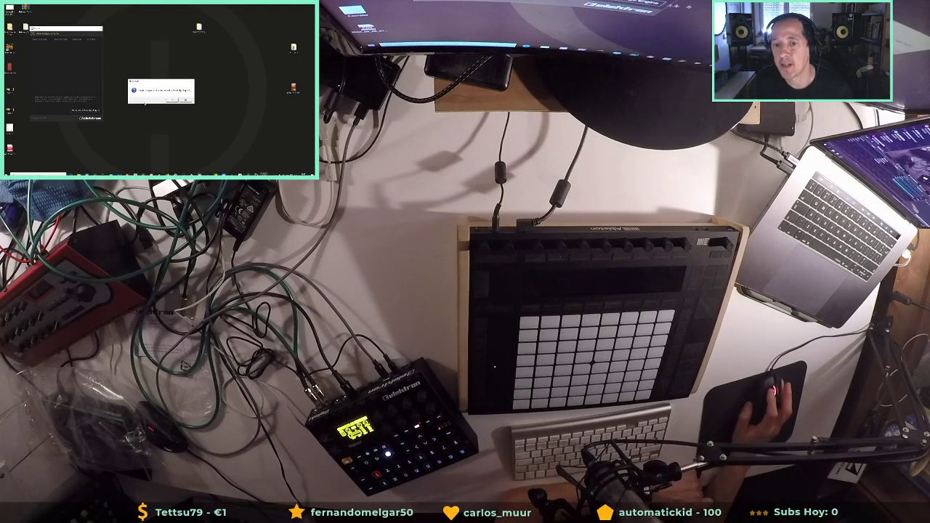
click(173, 102)
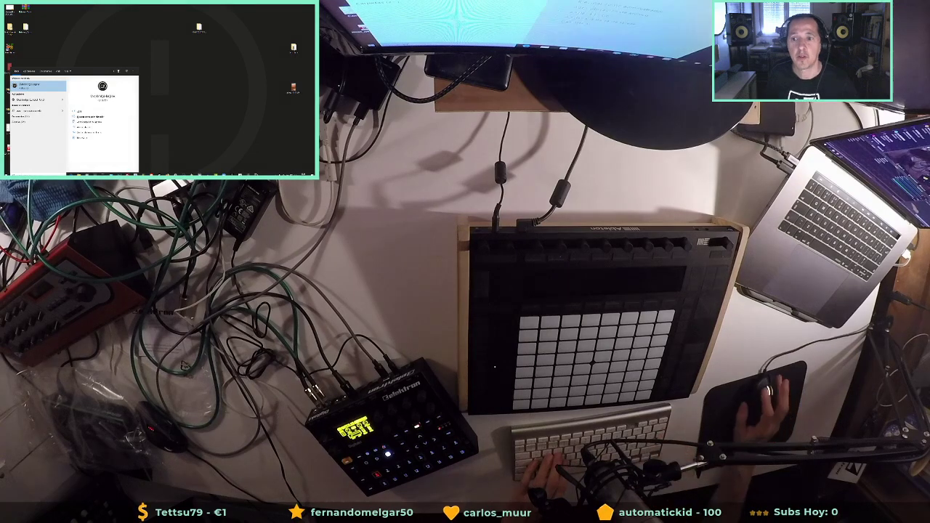
click(63, 89)
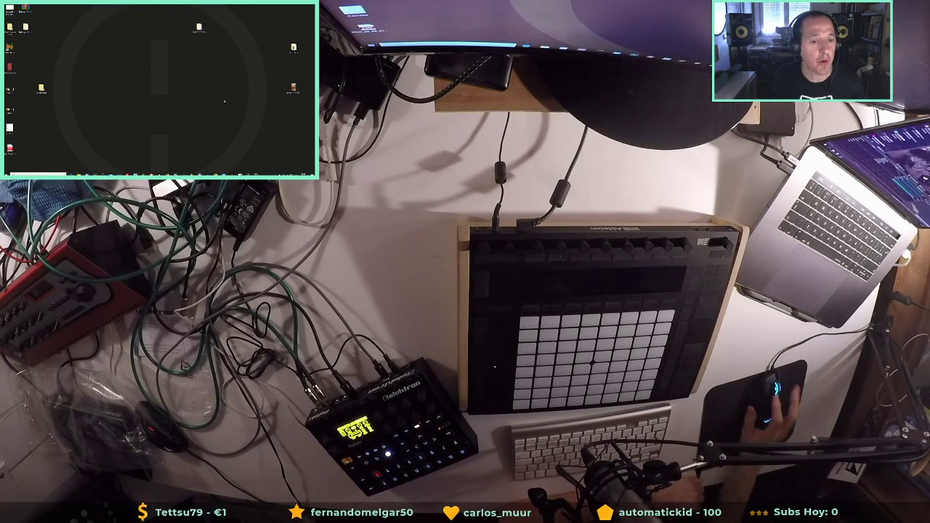
click(277, 175)
click(282, 167)
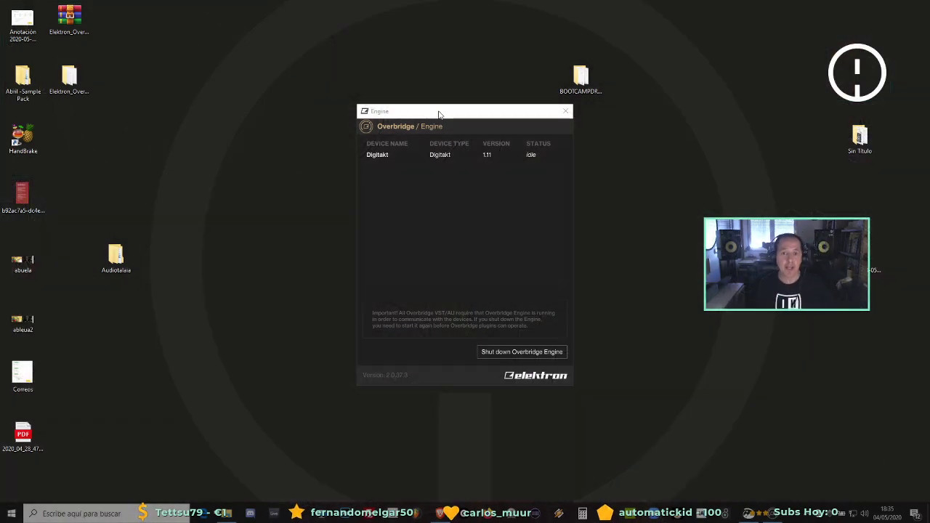
drag(439, 114, 668, 96)
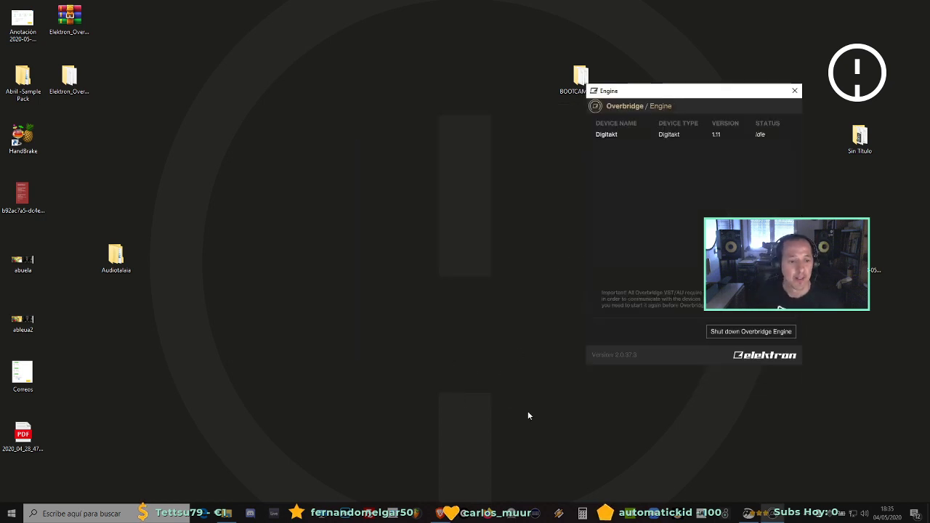
Search Windows for "digita" and launch the Digitakt application.
click(96, 513)
text(di)
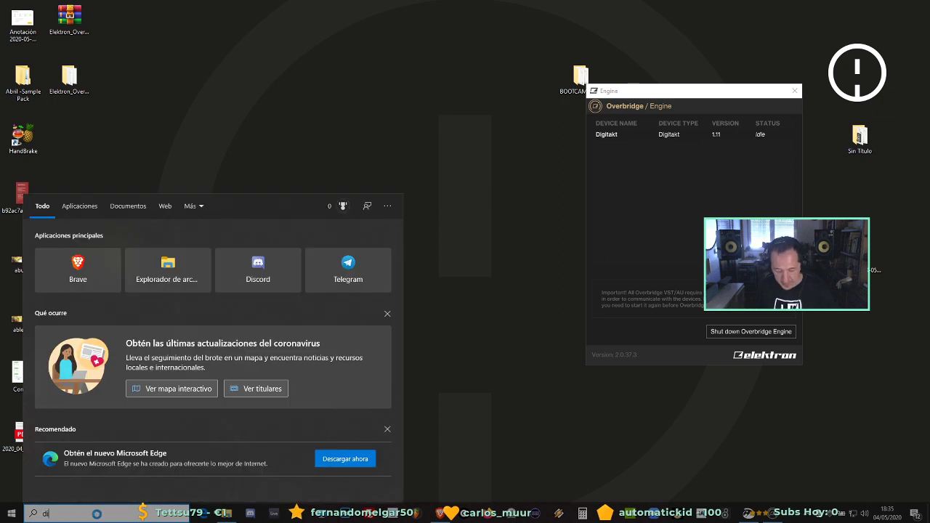
text(gj)
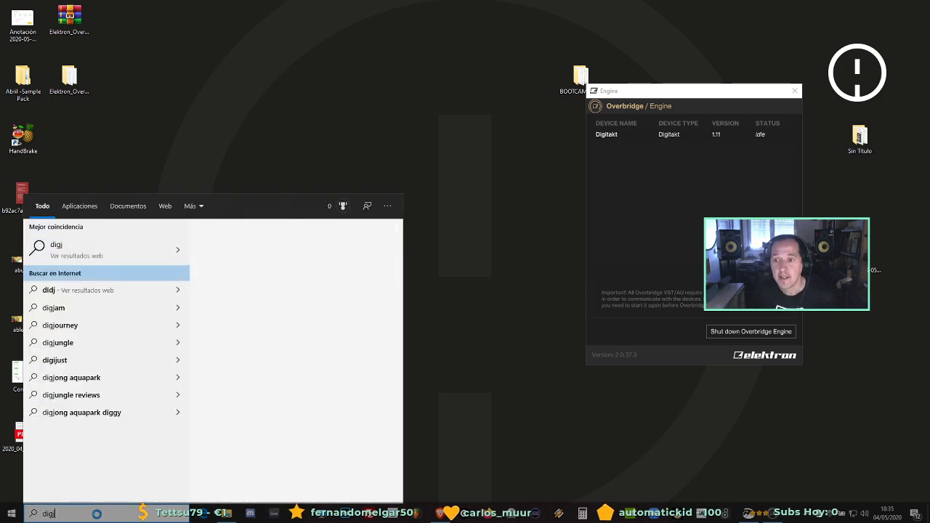
key(BackSpace)
key(BackSpace)
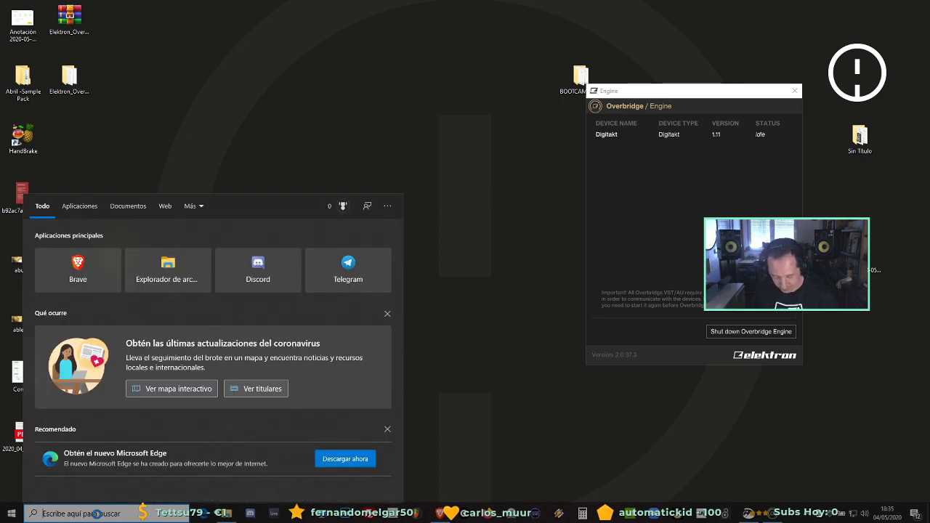
text(digita)
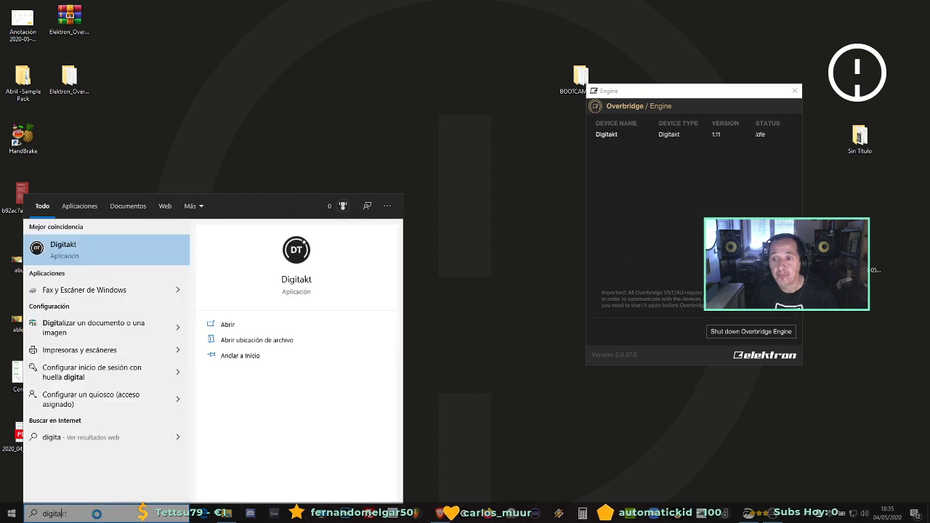
click(81, 256)
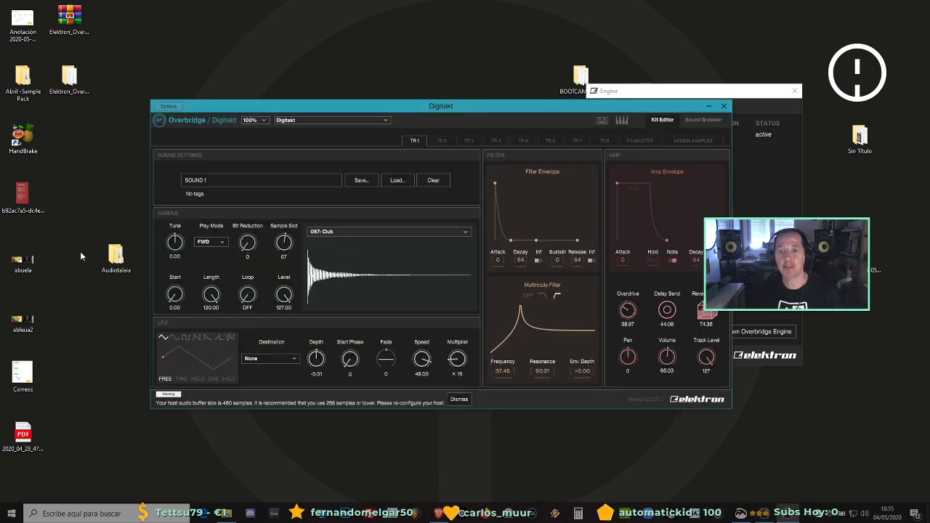
Arrange the Digitakt editor and Engine windows side by side without overlap, and dismiss the audio buffer size warning.
drag(378, 106, 263, 79)
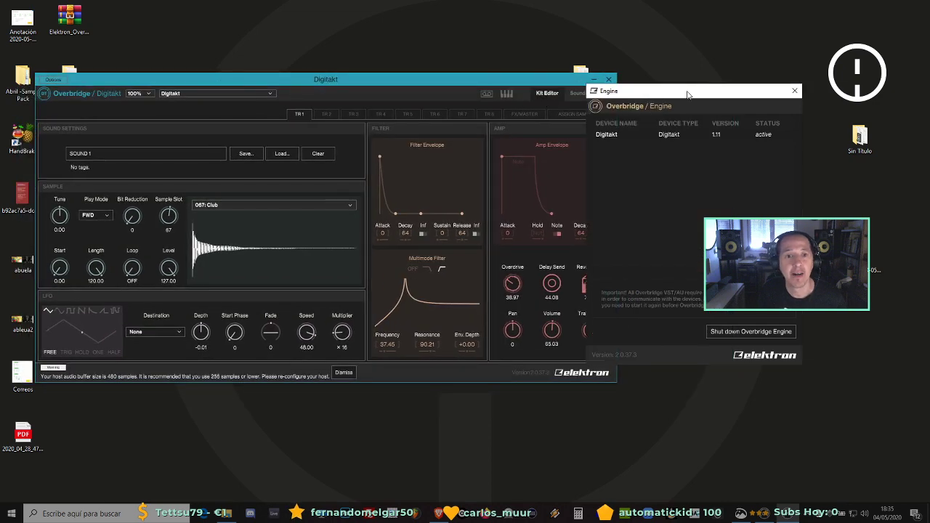
drag(652, 93, 744, 86)
drag(491, 83, 505, 32)
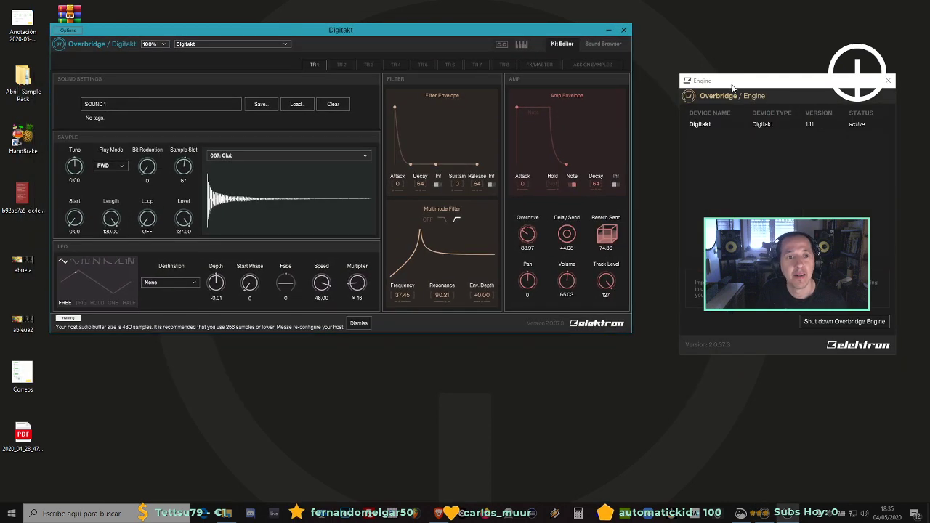
drag(734, 80, 732, 38)
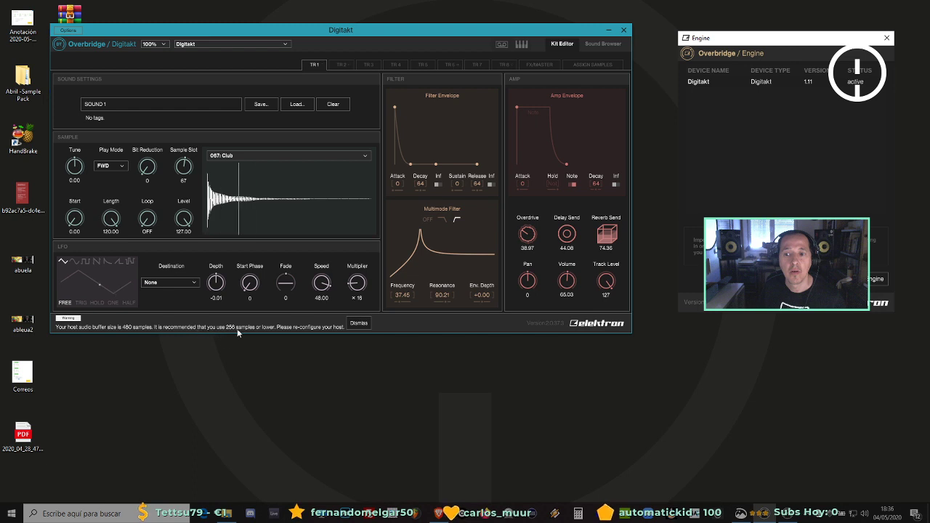
click(360, 324)
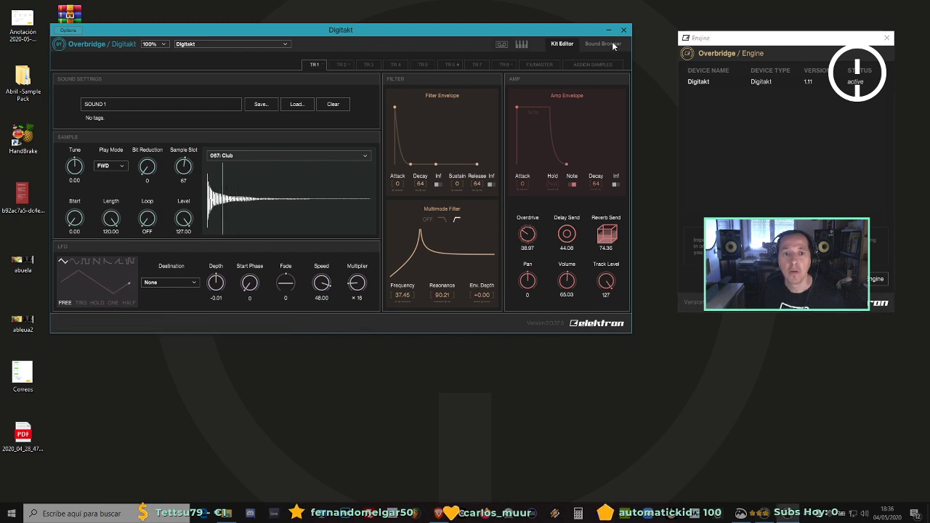
Open the Digitakt Audio Capture window and view the group choices in its quick selector.
click(501, 46)
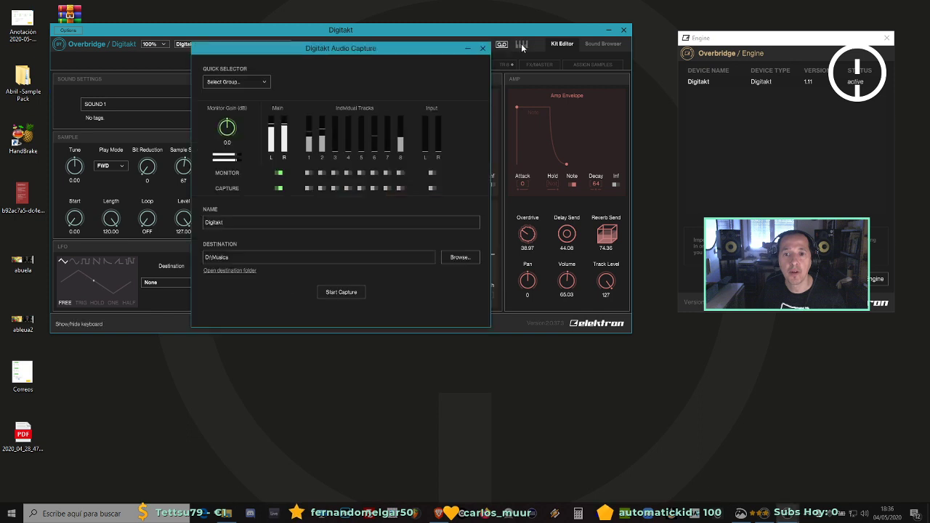
click(239, 82)
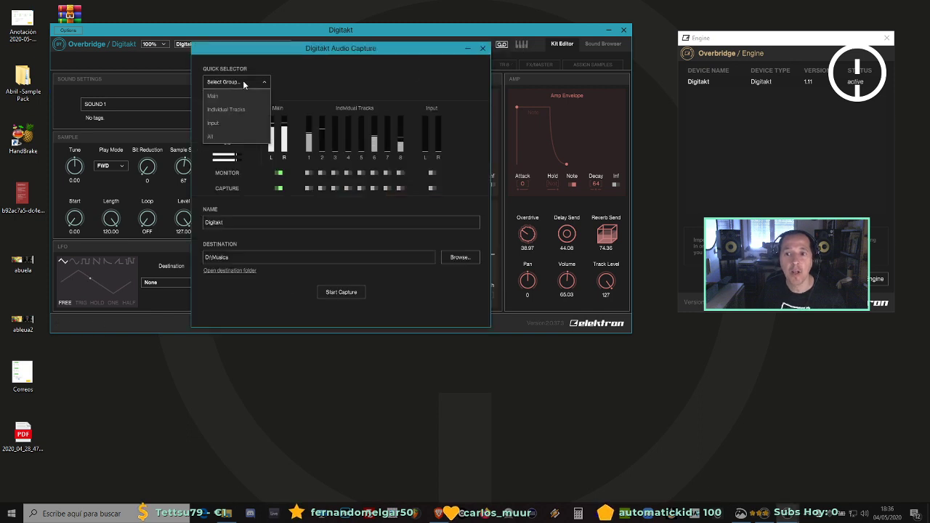
click(356, 162)
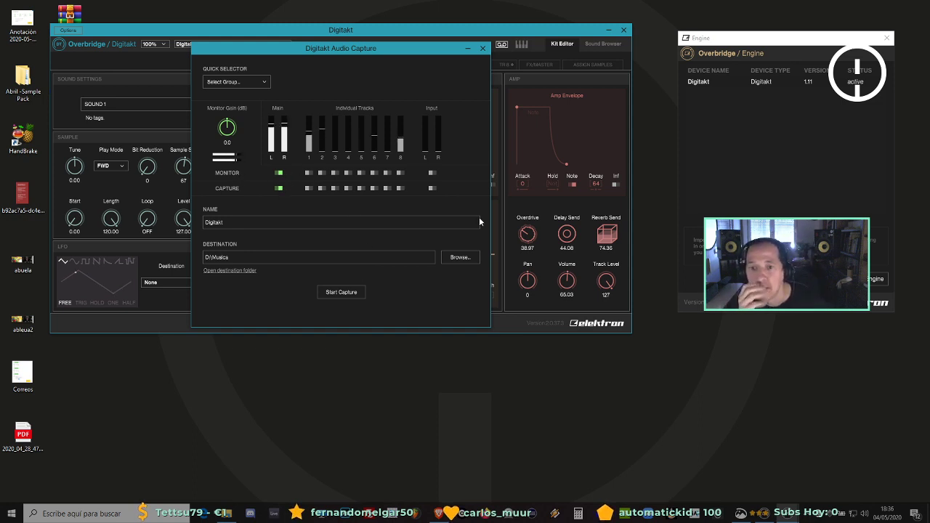
Examine the Windows playback devices available for sound output.
click(864, 514)
click(809, 466)
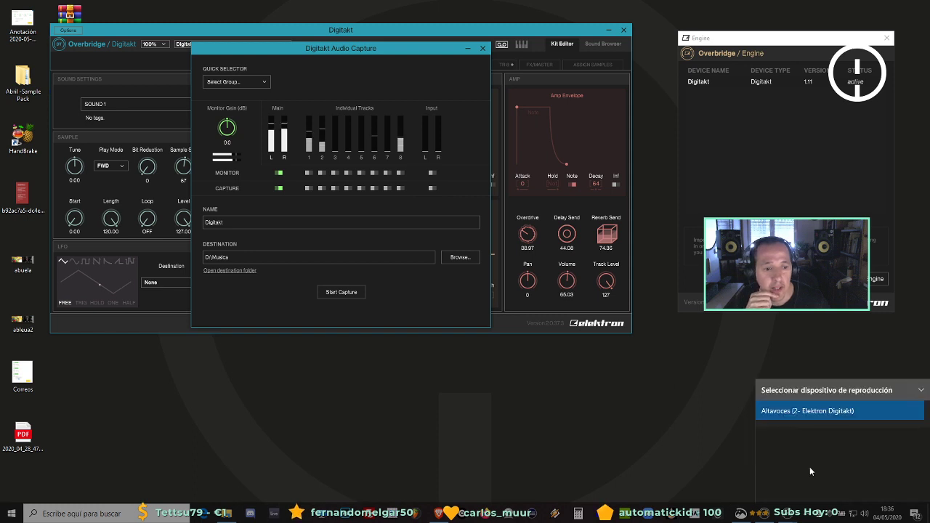
click(836, 433)
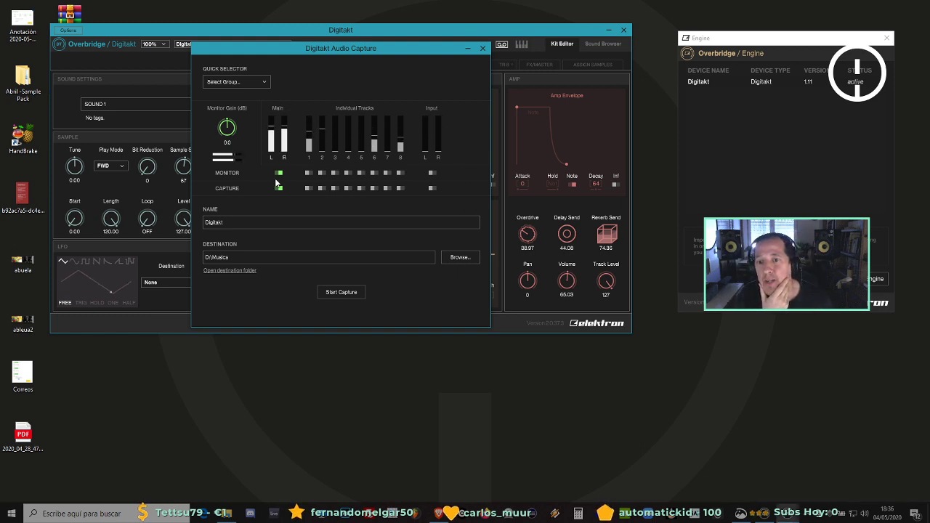
Recheck the quick selector's group choices and close the Digitakt Audio Capture window.
click(243, 82)
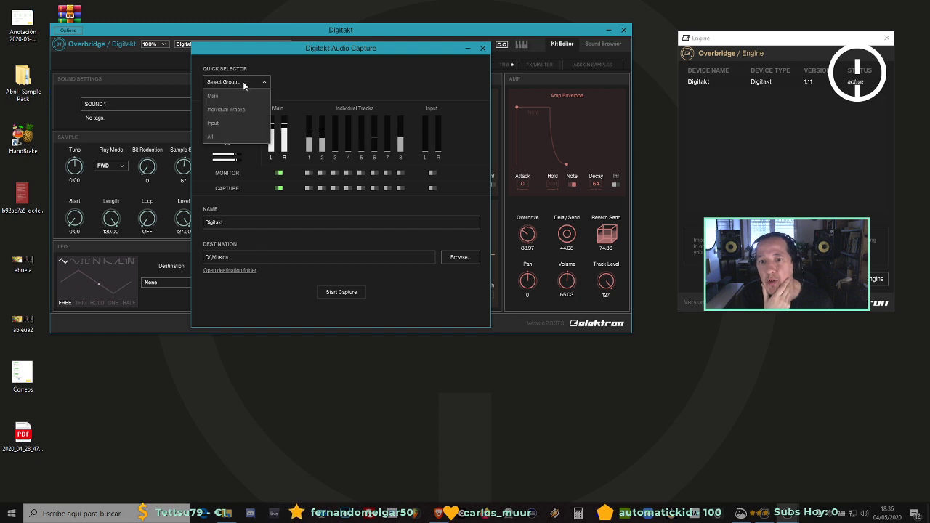
click(243, 81)
click(481, 48)
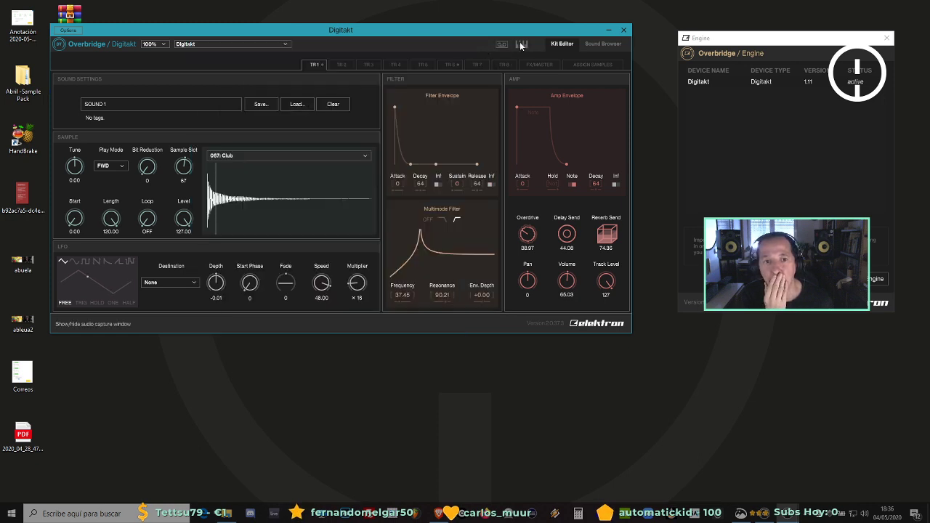
Look through the Sound Browser, the Assign Samples page and the FX/Master page of the Digitakt editor.
click(597, 45)
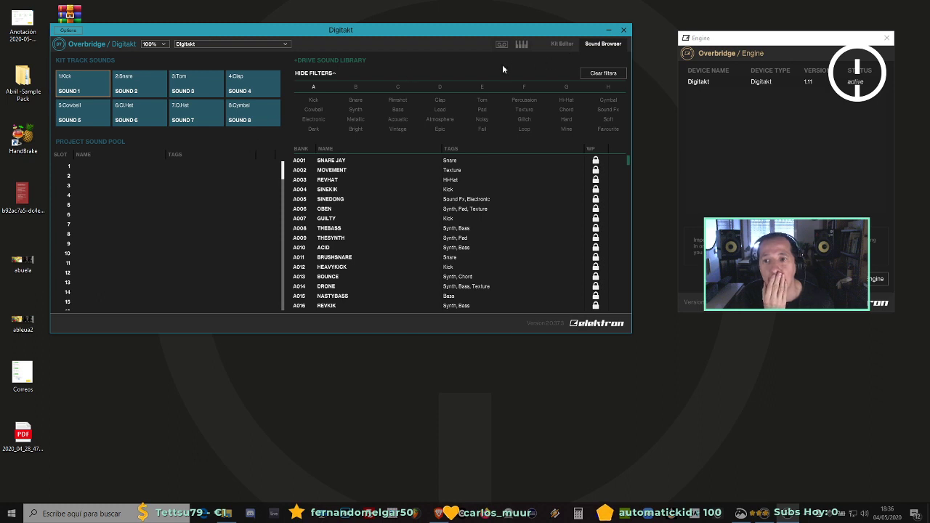
click(562, 45)
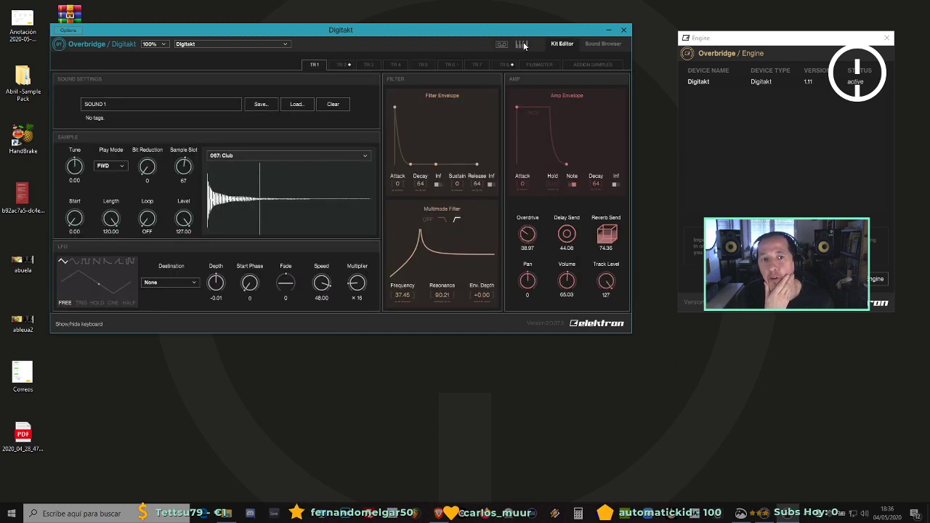
click(591, 64)
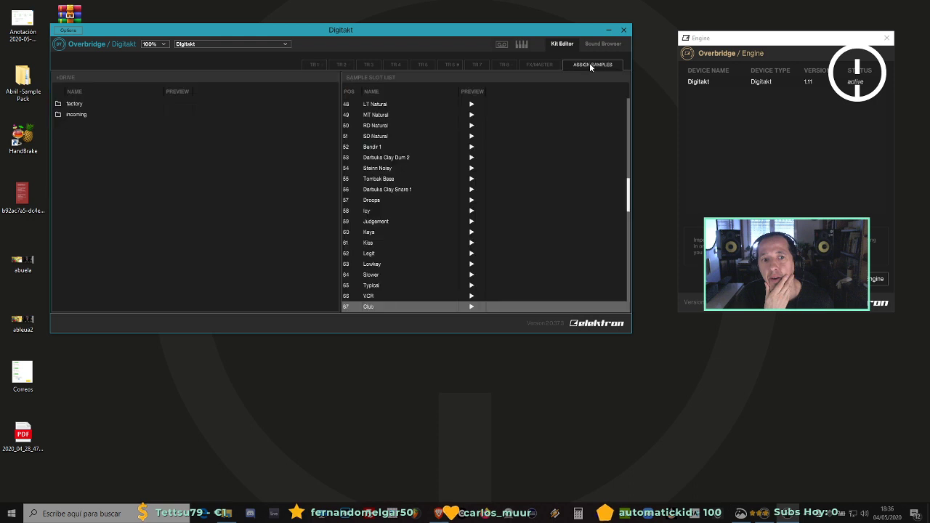
click(537, 64)
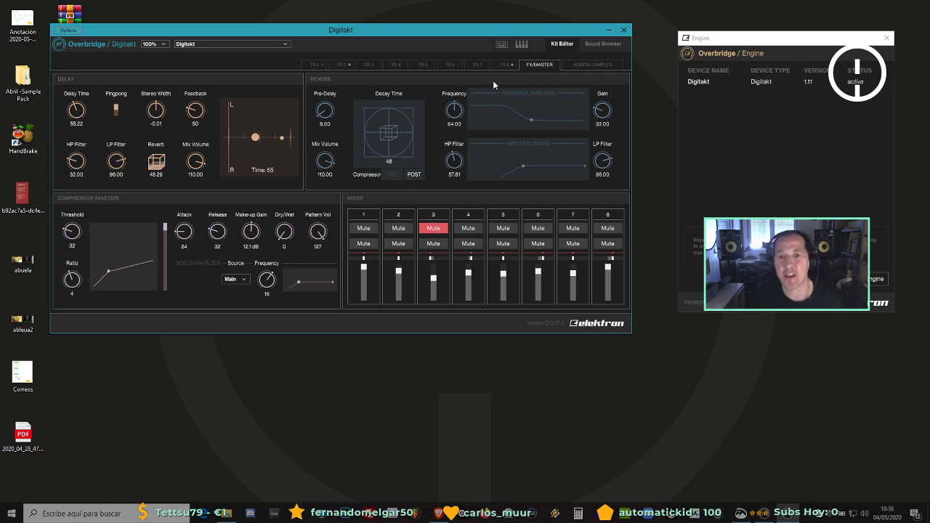
Show the on-screen keyboard in the Digitakt editor, and view track 8 before returning to the FX/Master page.
click(522, 45)
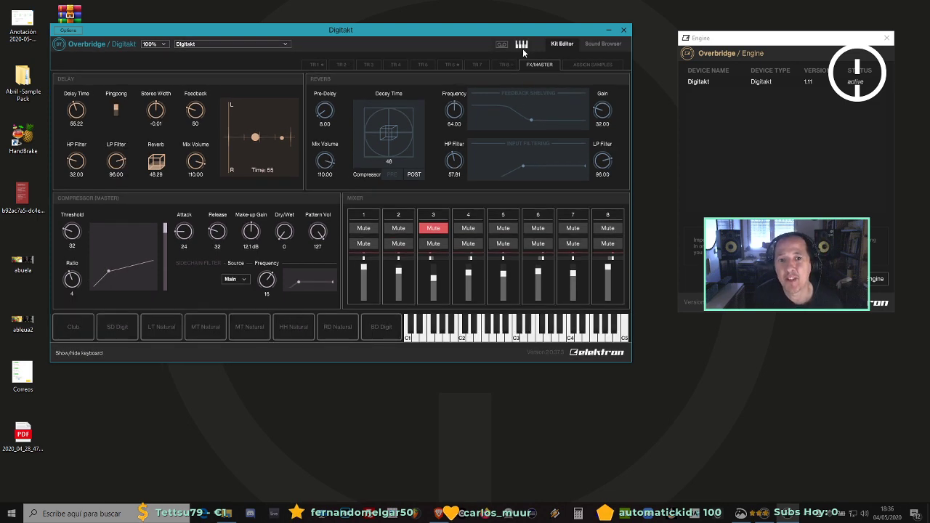
click(505, 65)
click(531, 66)
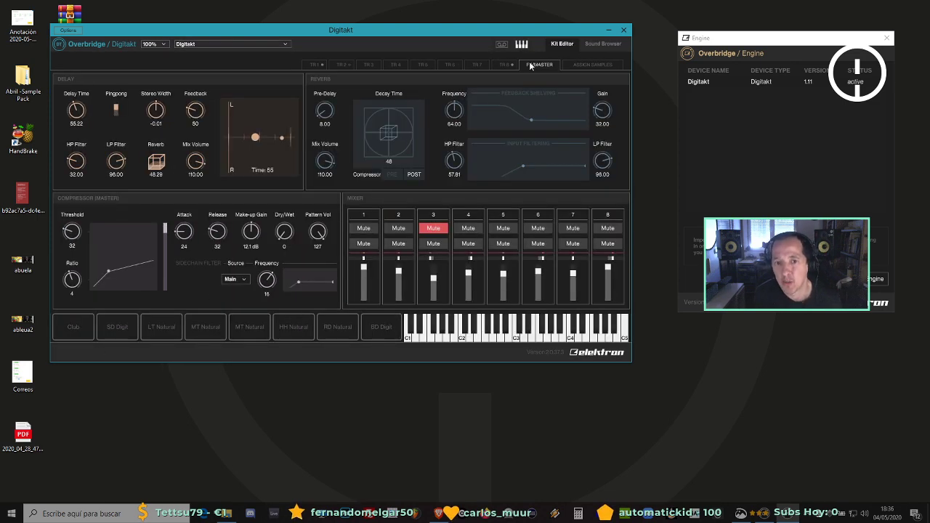
Set the Digitakt application's audio output to Main Output (Komplete Audio 6 WDM Audio) and close the Audio/MIDI settings.
click(72, 31)
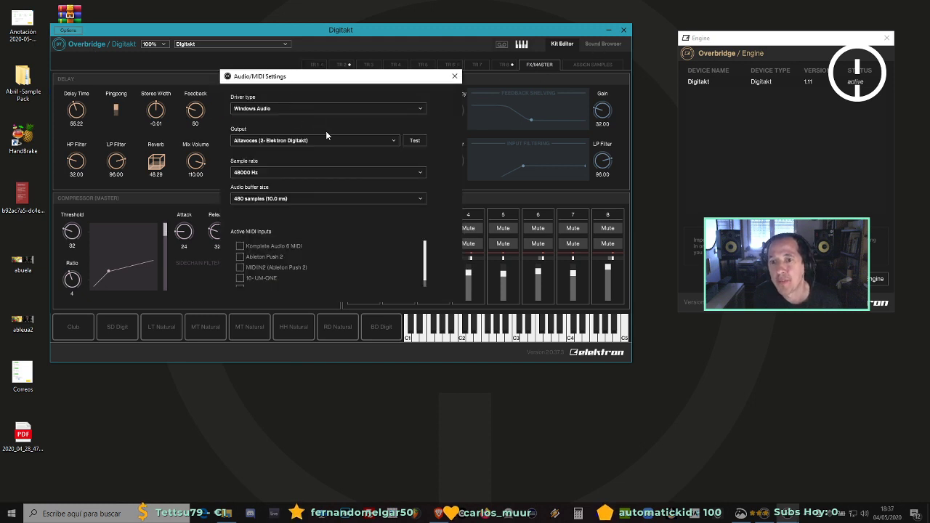
click(387, 139)
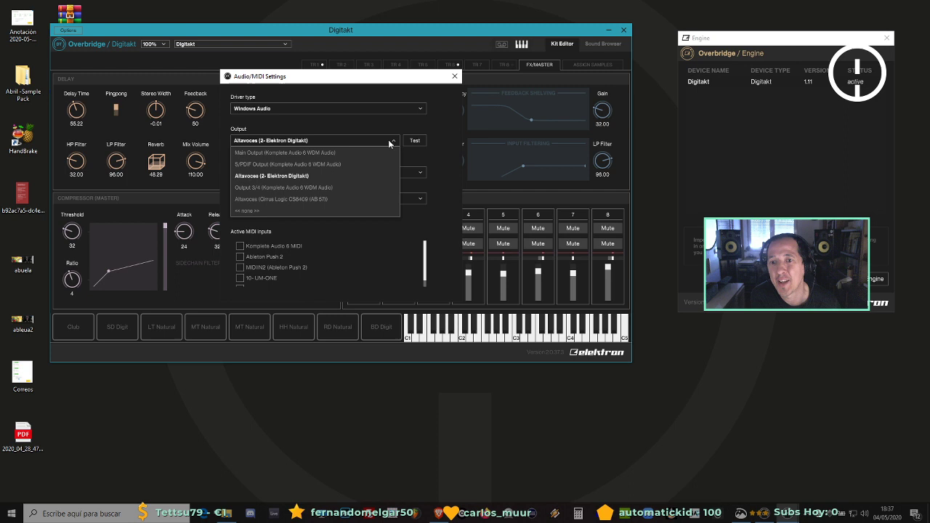
click(351, 153)
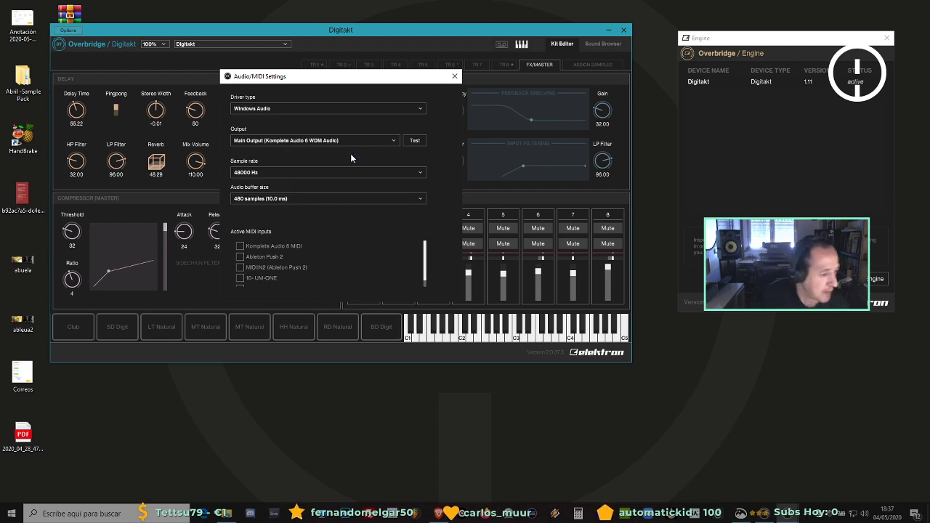
click(454, 76)
Move the Digitakt window down from the screen's upper edge and raise the delay effect's Delay Time to 64.87.
drag(449, 34, 478, 74)
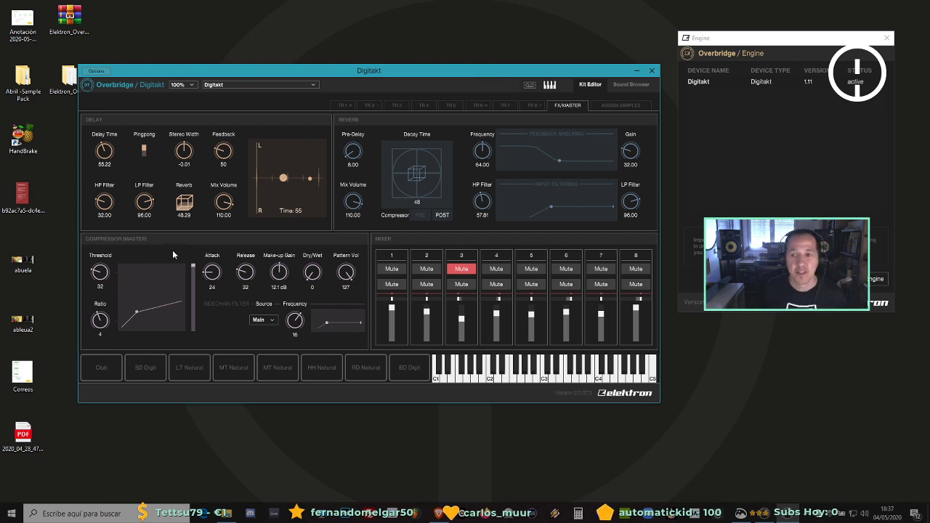
drag(104, 151, 106, 161)
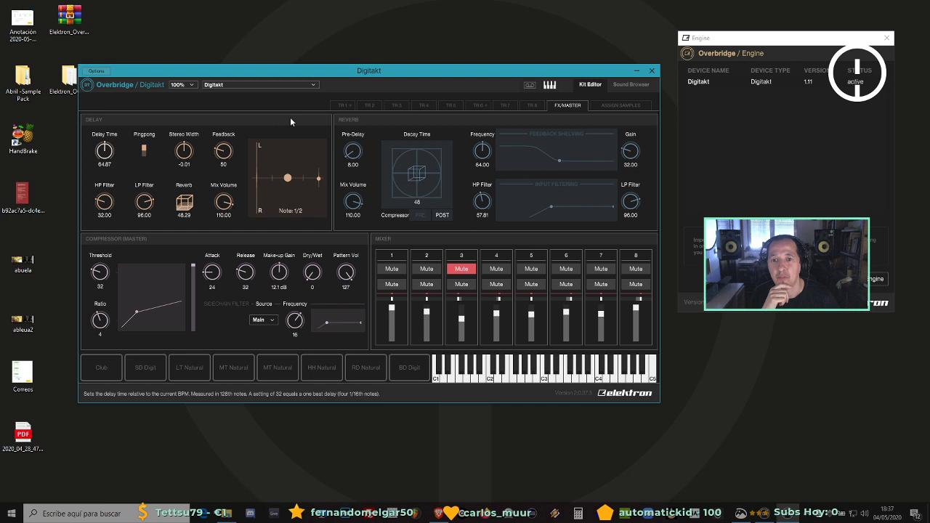
Open track 1 and assign it the sample 001: BD Digit.
click(343, 106)
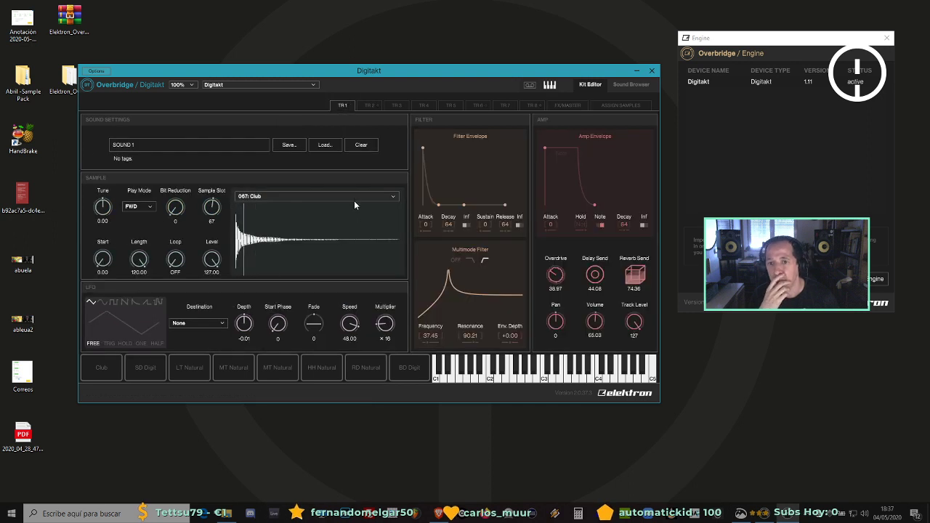
click(354, 197)
click(316, 90)
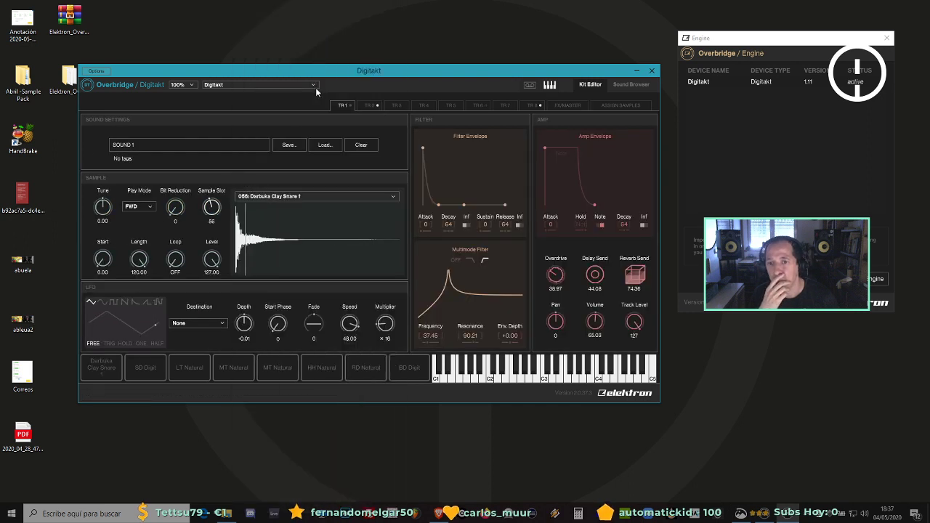
click(333, 195)
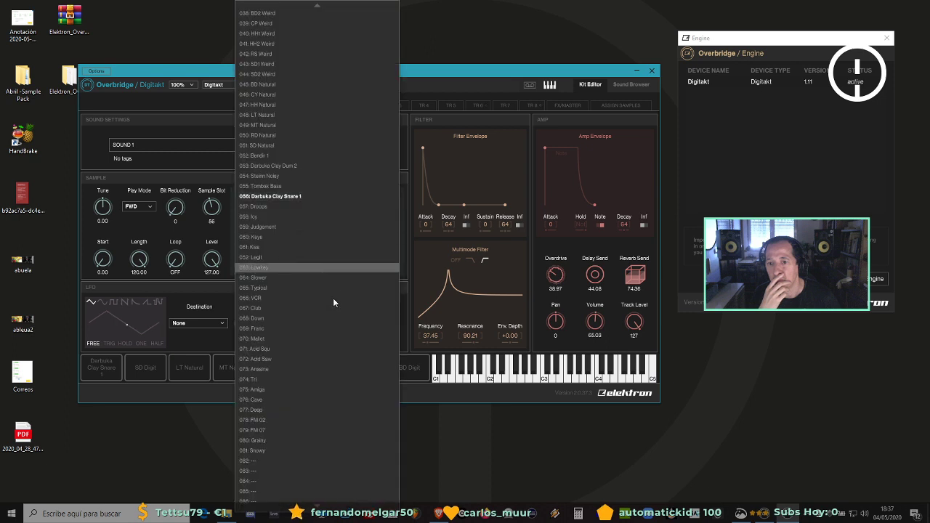
scroll(323, 291, up, 10)
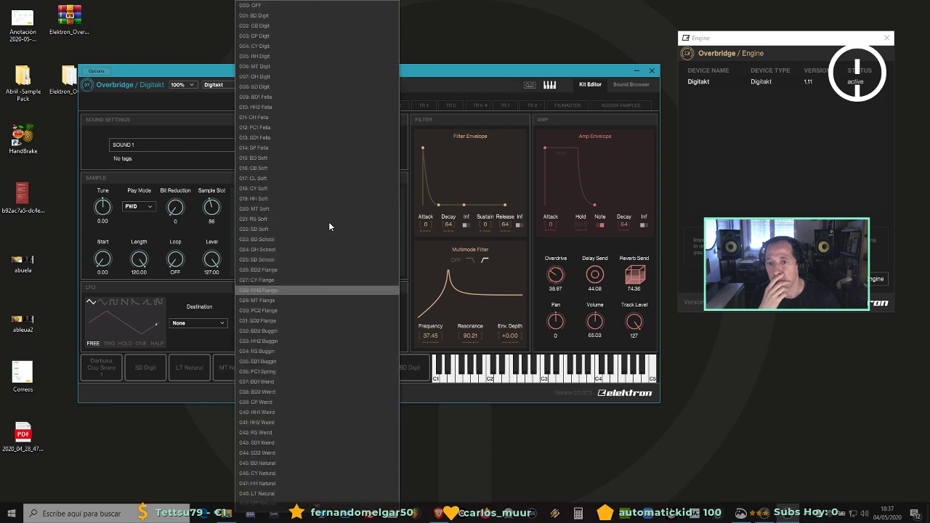
click(290, 16)
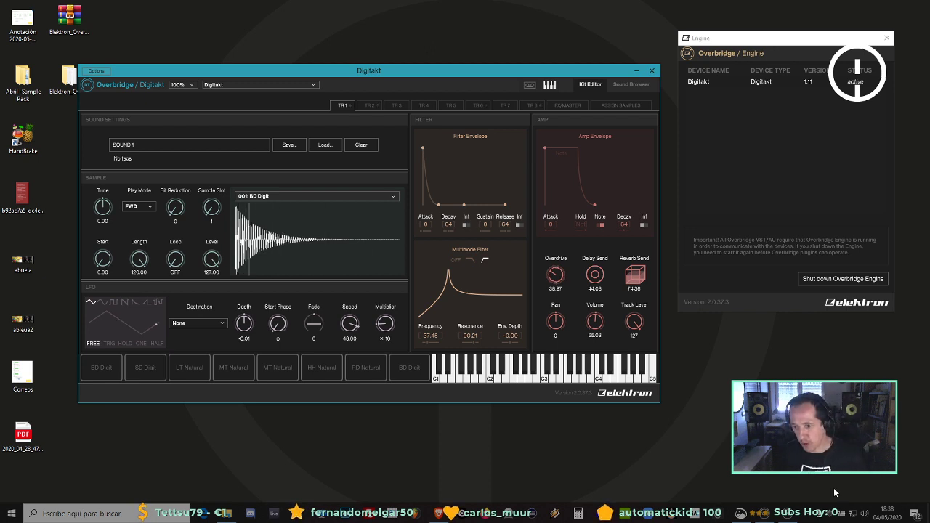
Audition the pads of tracks 1, 2, 3, 4, 6, 7 and 8, and play notes across the on-screen keyboard.
click(102, 369)
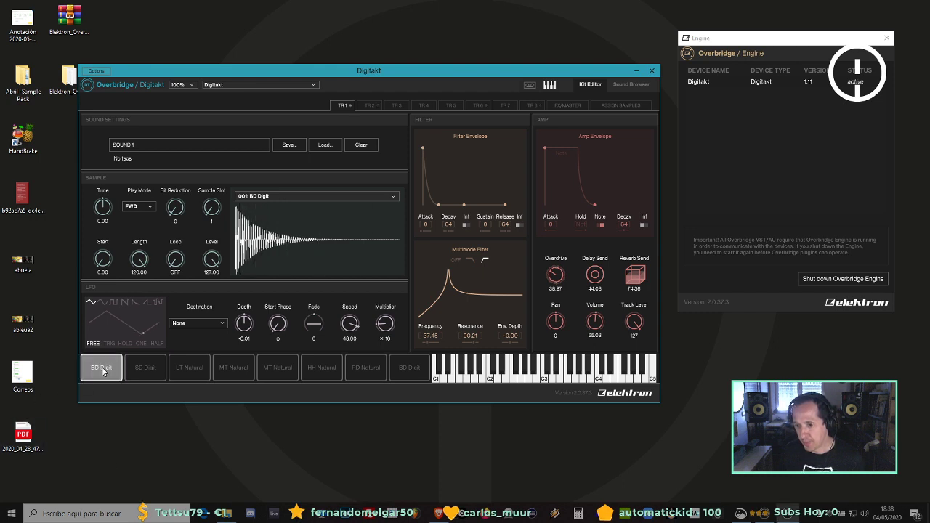
click(142, 369)
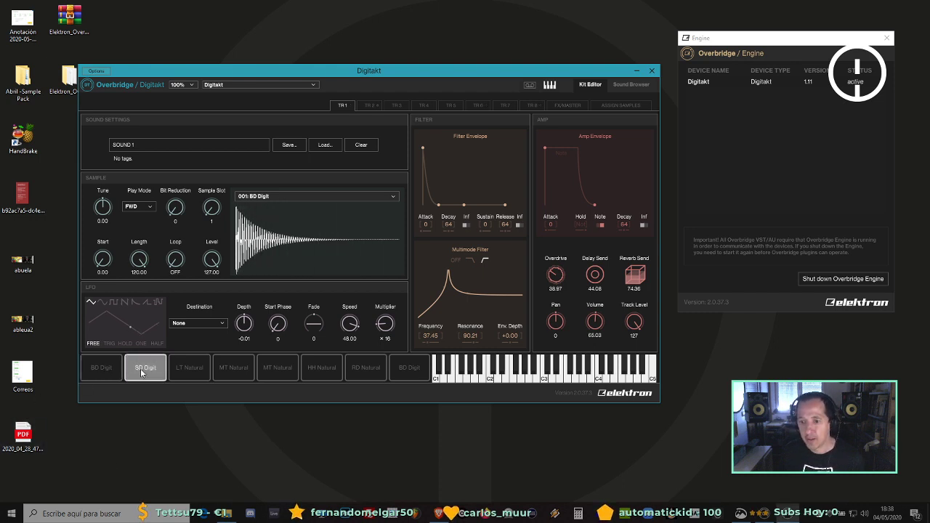
click(143, 370)
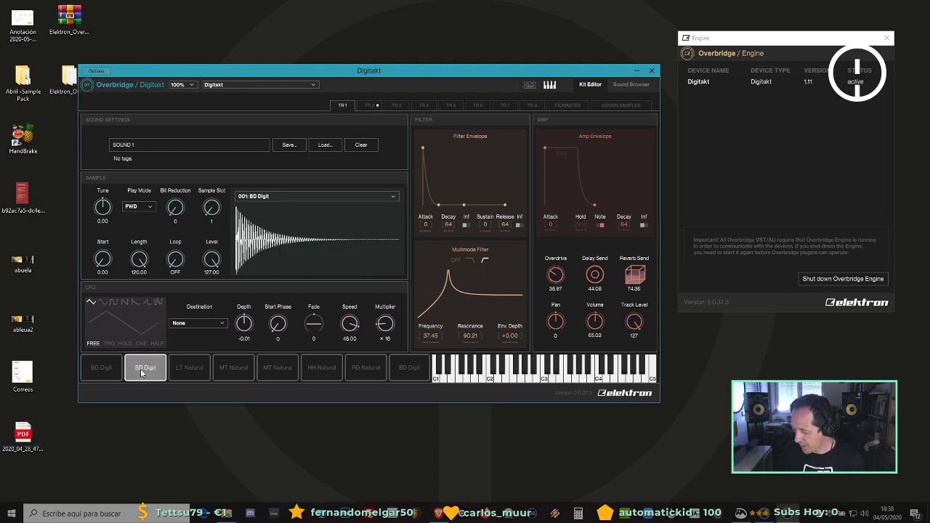
click(193, 373)
click(243, 369)
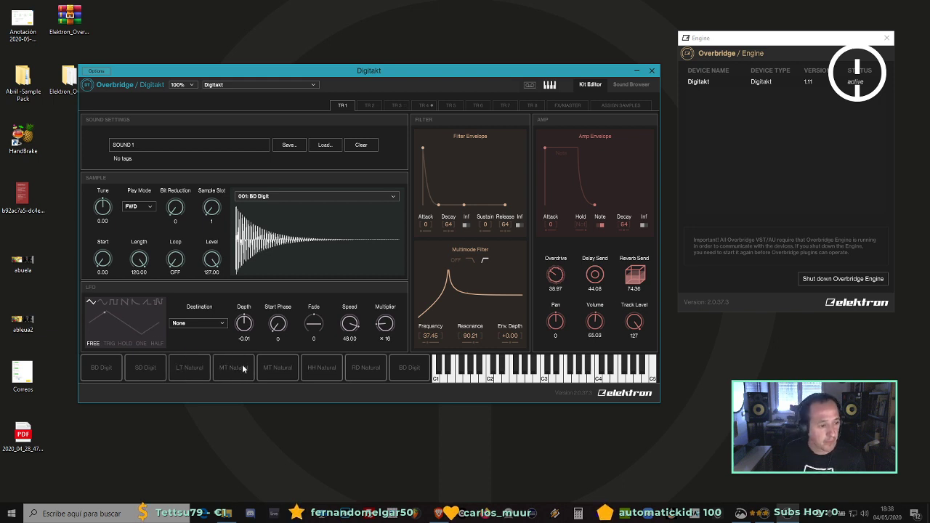
click(244, 369)
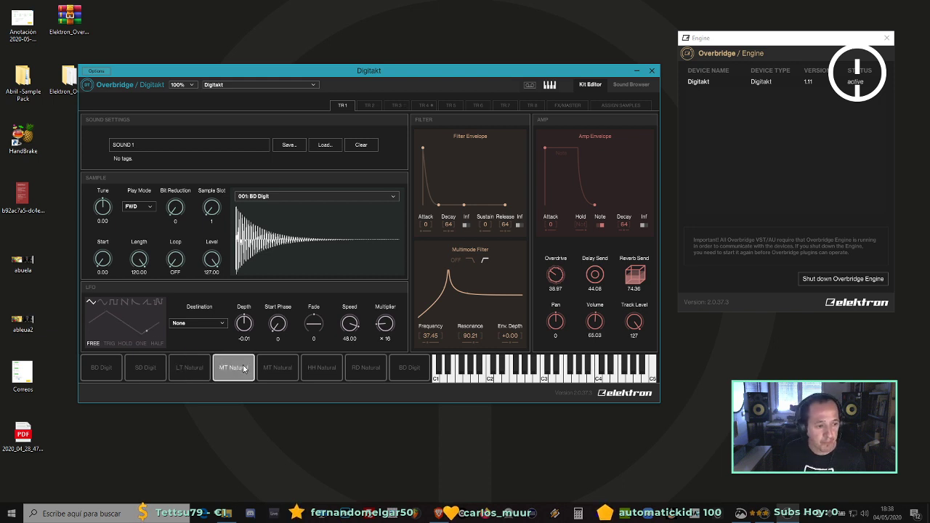
click(320, 370)
click(366, 369)
click(409, 369)
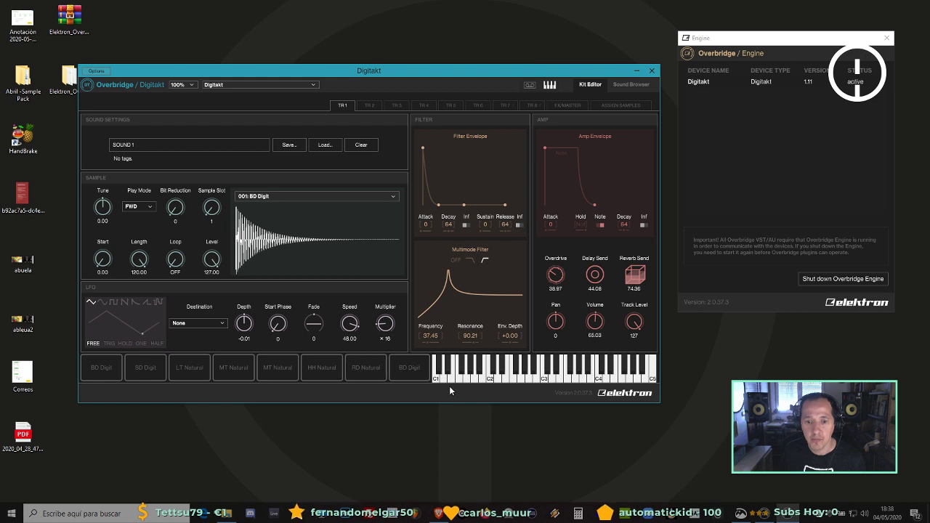
mouse_move(465, 383)
mouse_down()
mouse_move(624, 376)
mouse_move(635, 366)
mouse_move(579, 379)
mouse_up()
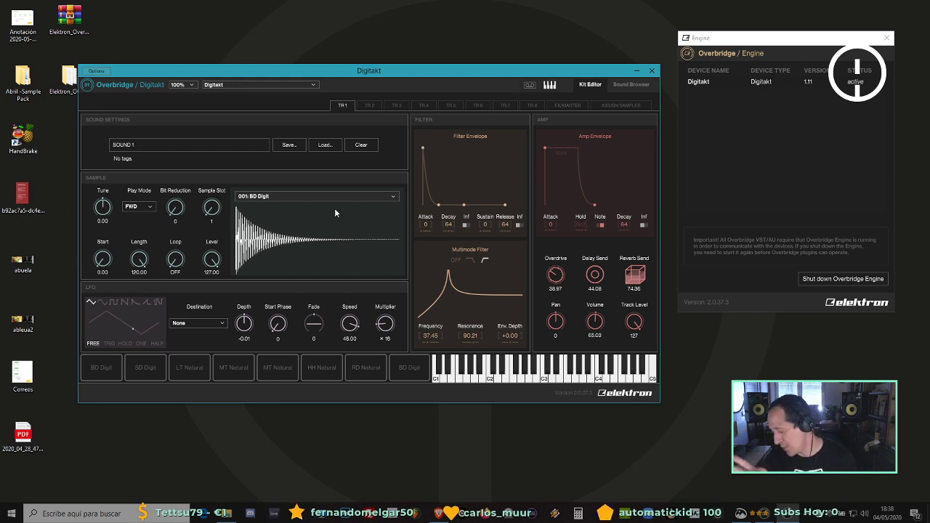
Set track 1's LFO destination to Sample Sample Slot.
click(195, 323)
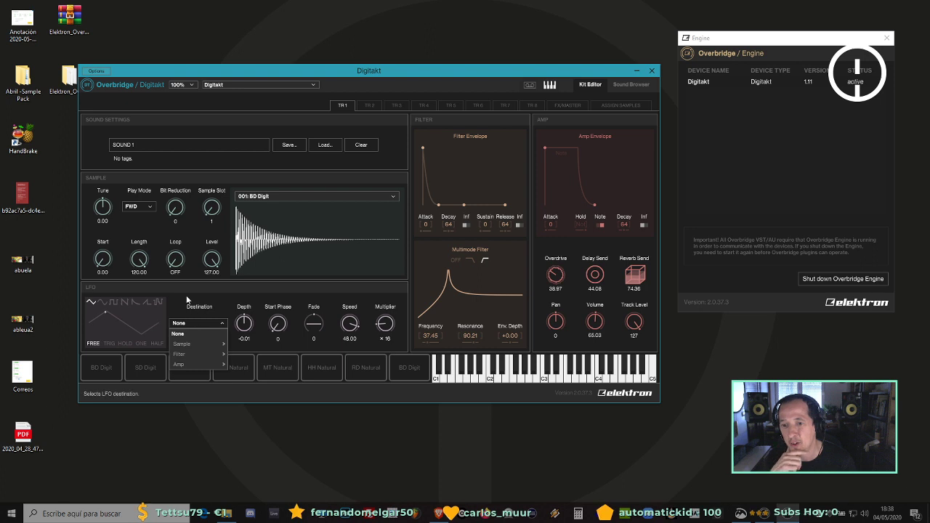
click(190, 323)
click(190, 322)
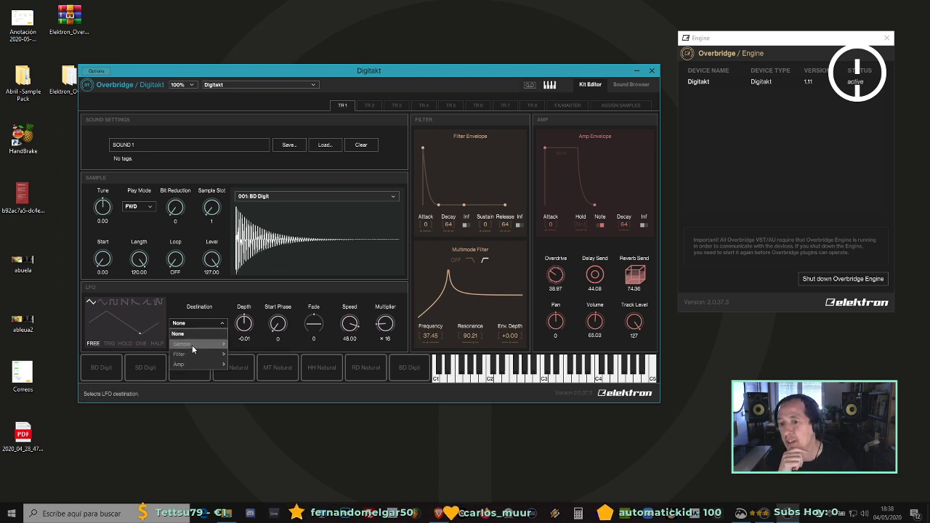
click(169, 303)
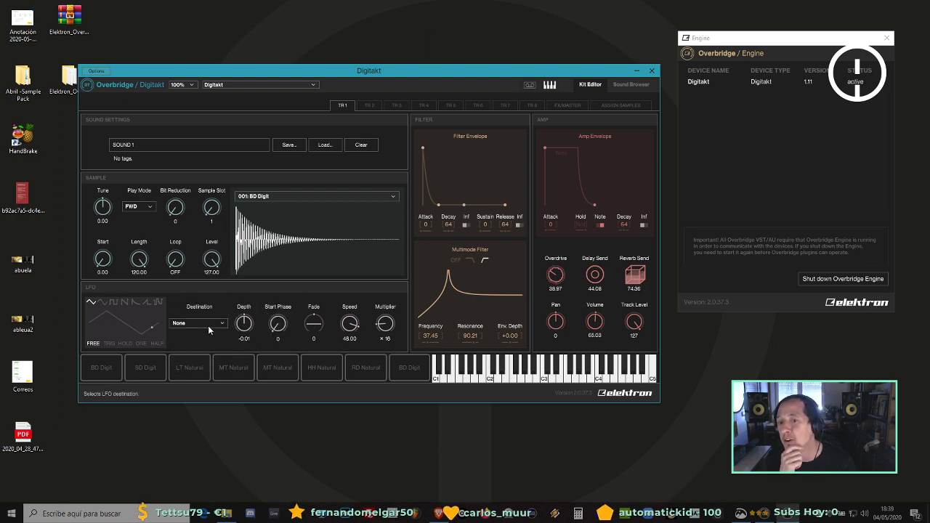
click(208, 326)
mouse_move(195, 343)
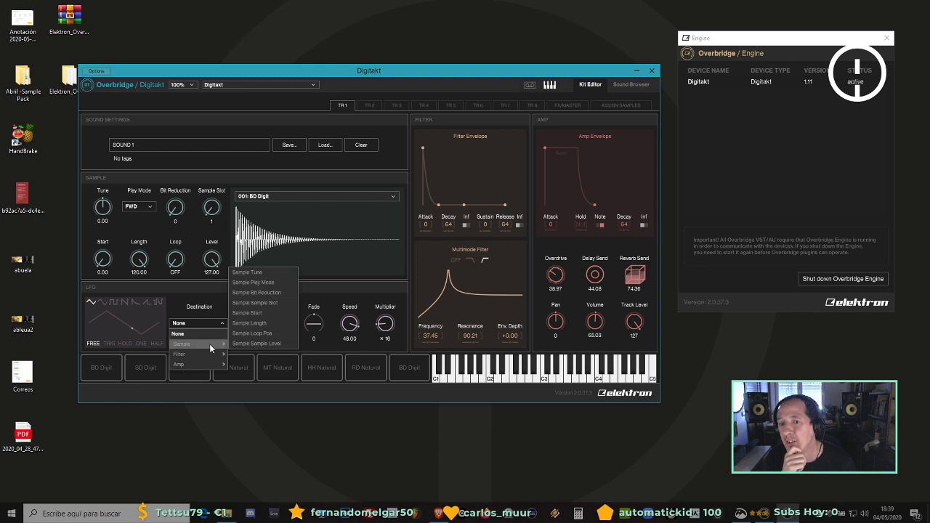
click(270, 303)
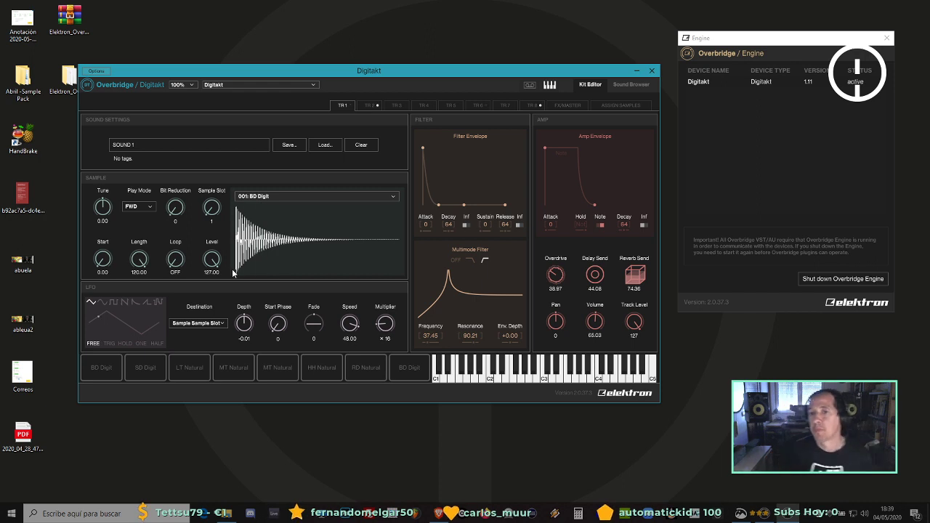
View the Assign Samples and FX/Master pages, and return to track 1.
click(625, 106)
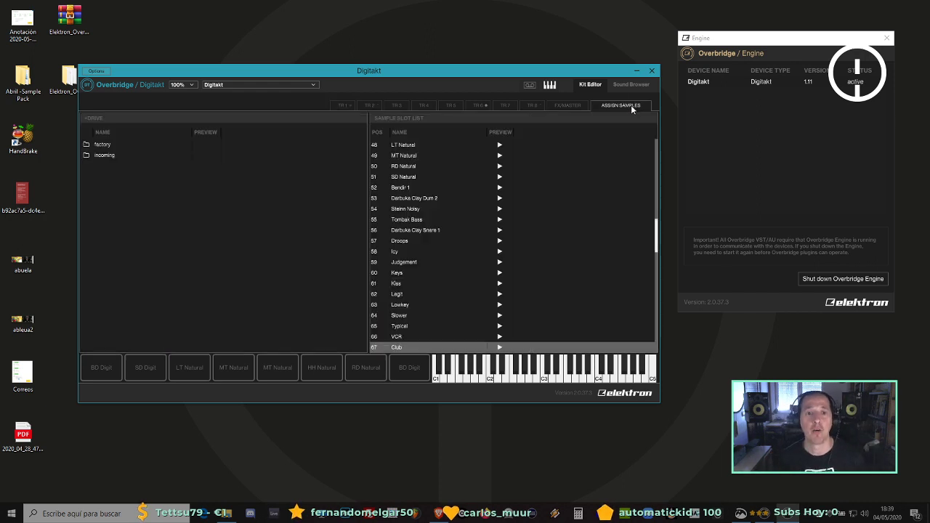
click(574, 106)
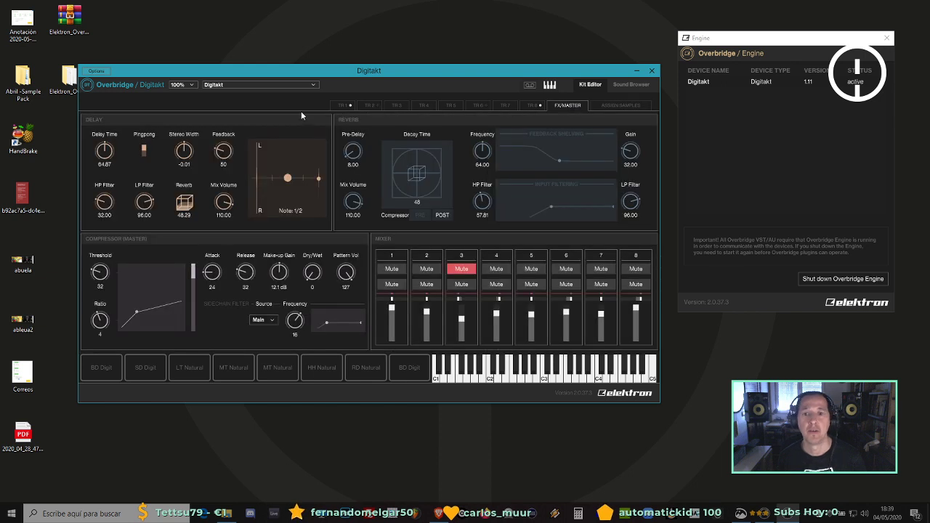
click(345, 106)
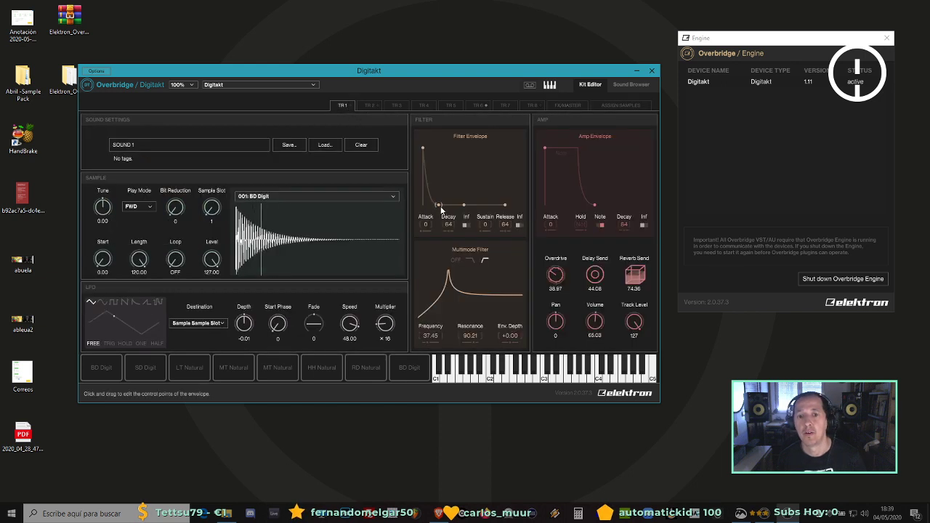
Reshape track 1's filter envelope to Attack 70 and Decay 126, and choose the sample 002: CB Digit.
drag(439, 207, 455, 145)
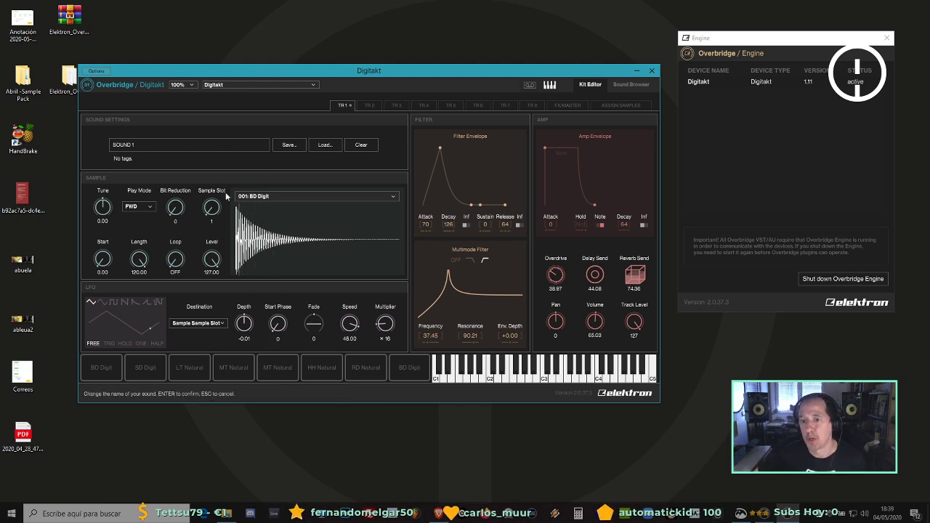
click(274, 196)
click(279, 207)
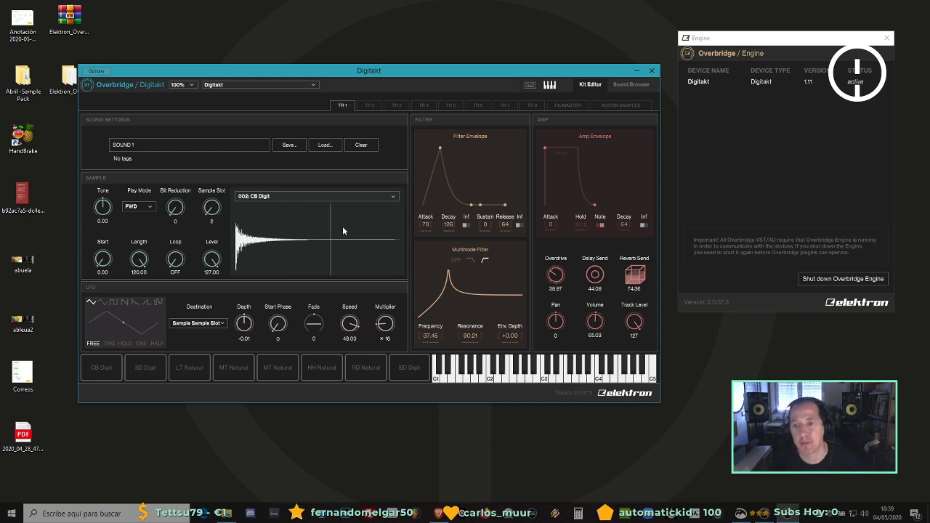
Raise track 1's Bit Reduction to 83 and change its Sample Slot to 10.
drag(175, 207, 165, 142)
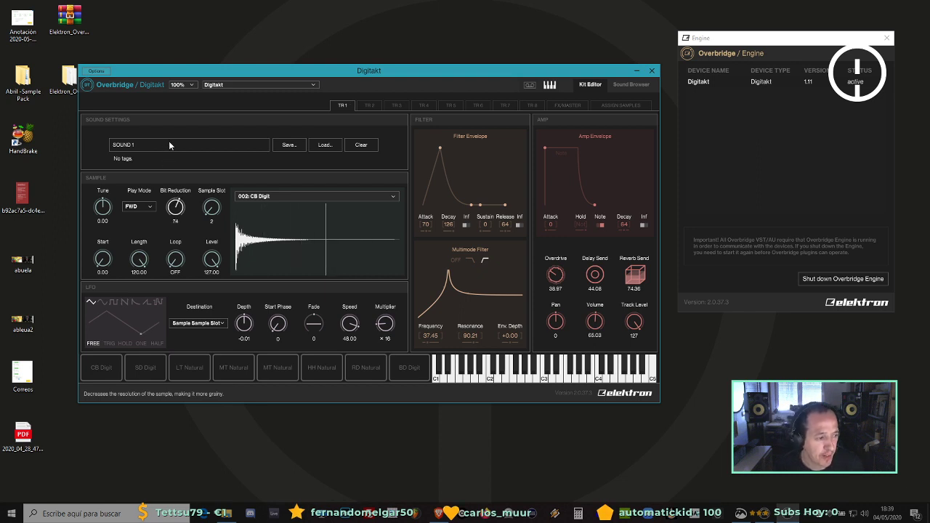
drag(169, 141, 171, 135)
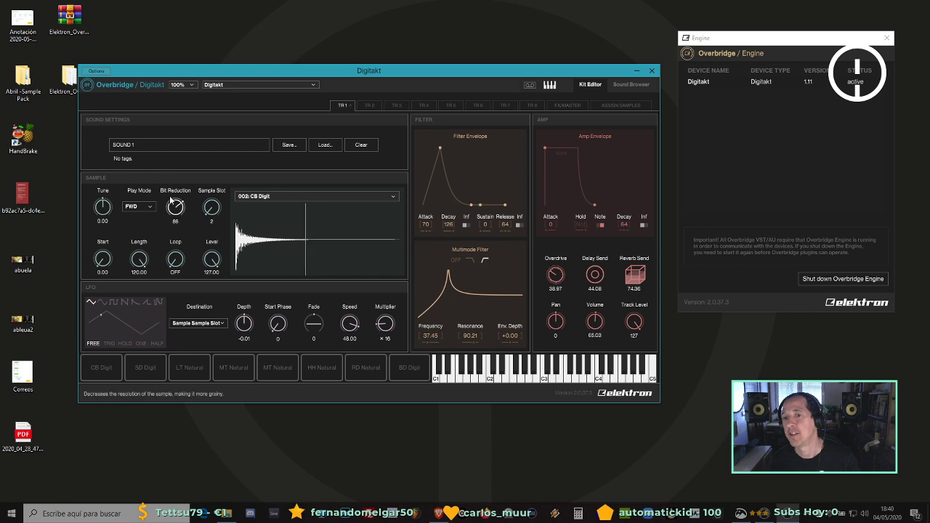
scroll(175, 207, up, 8)
scroll(211, 207, up, 7)
scroll(212, 207, up, 15)
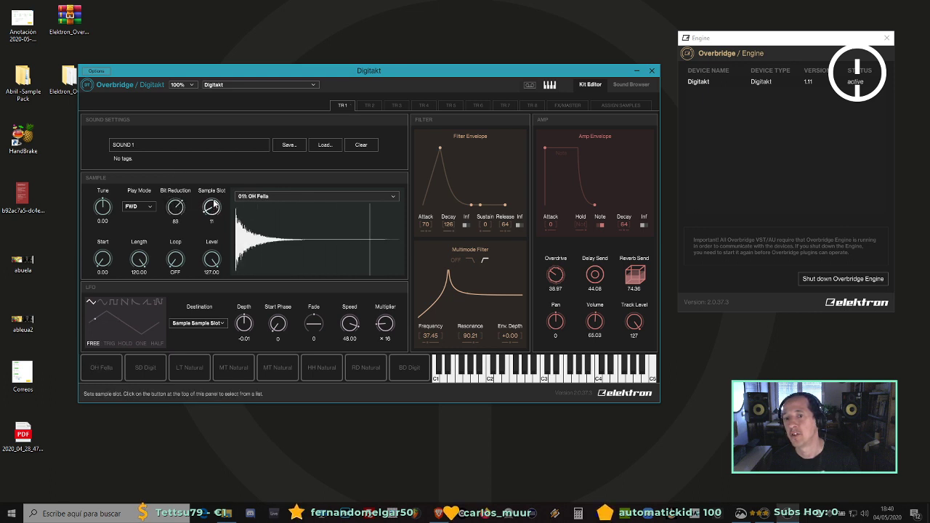
drag(213, 185, 217, 86)
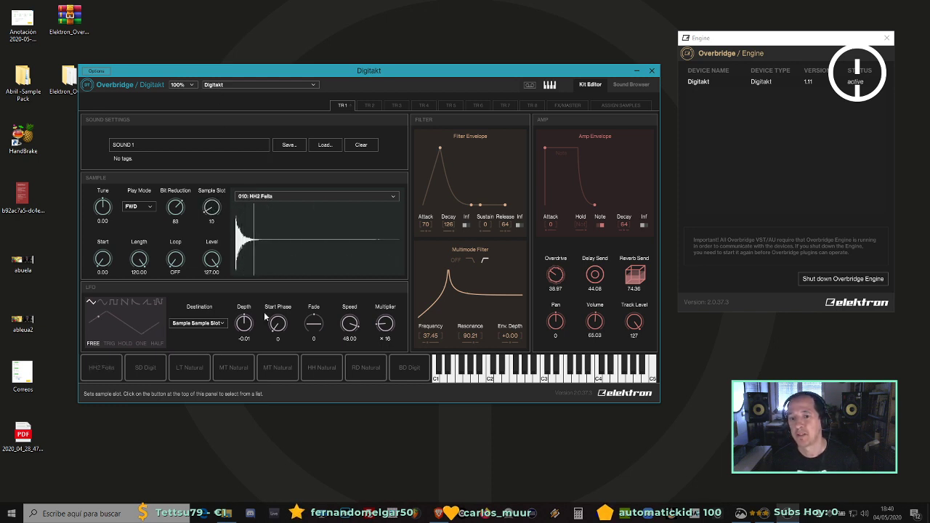
Set track 1's LFO Depth to -64.00 and switch the LFO to the random waveform.
drag(245, 325, 249, 291)
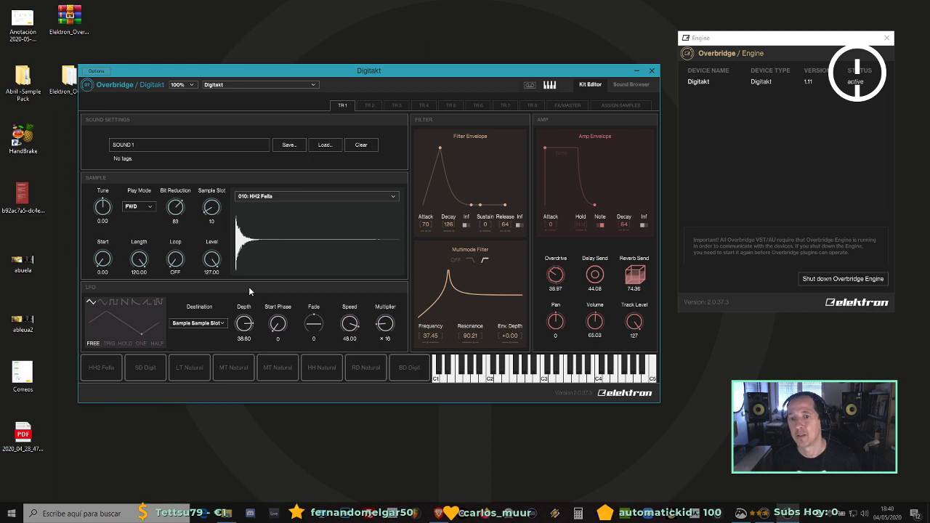
drag(278, 324, 258, 444)
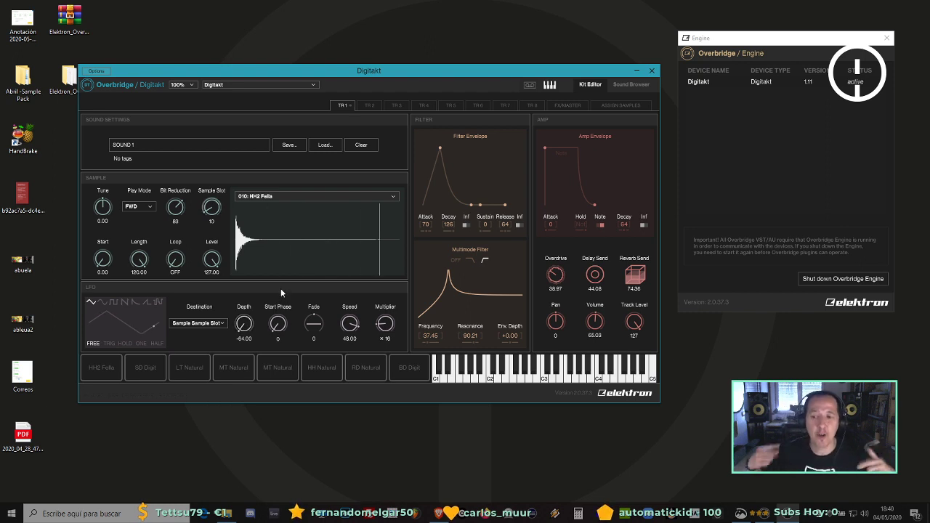
click(102, 302)
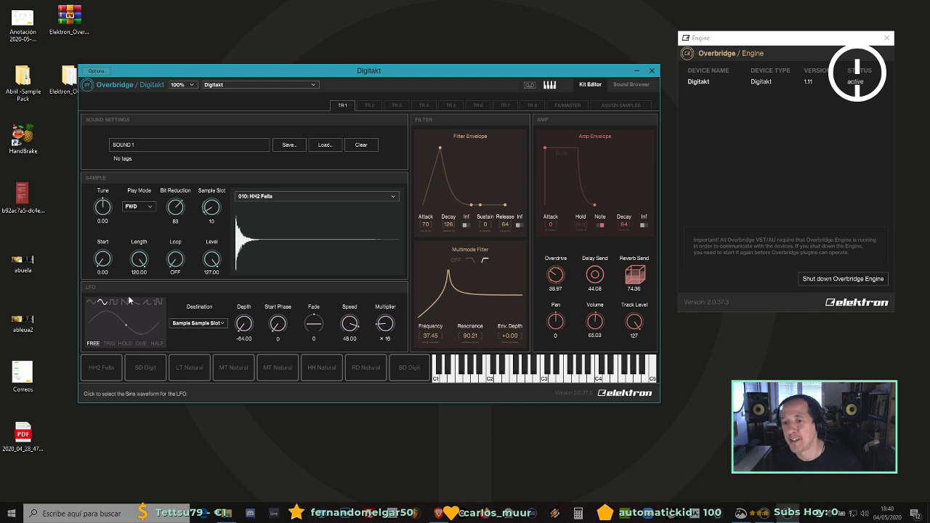
click(158, 301)
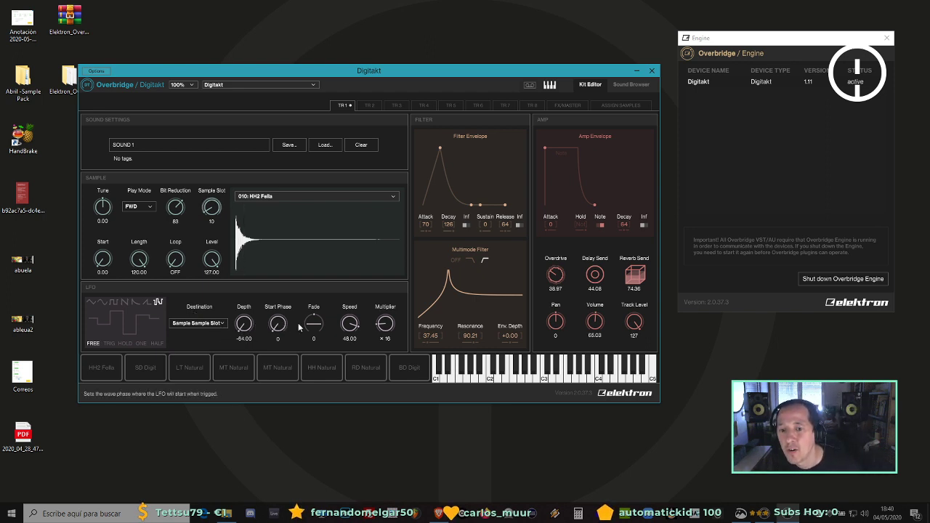
click(113, 344)
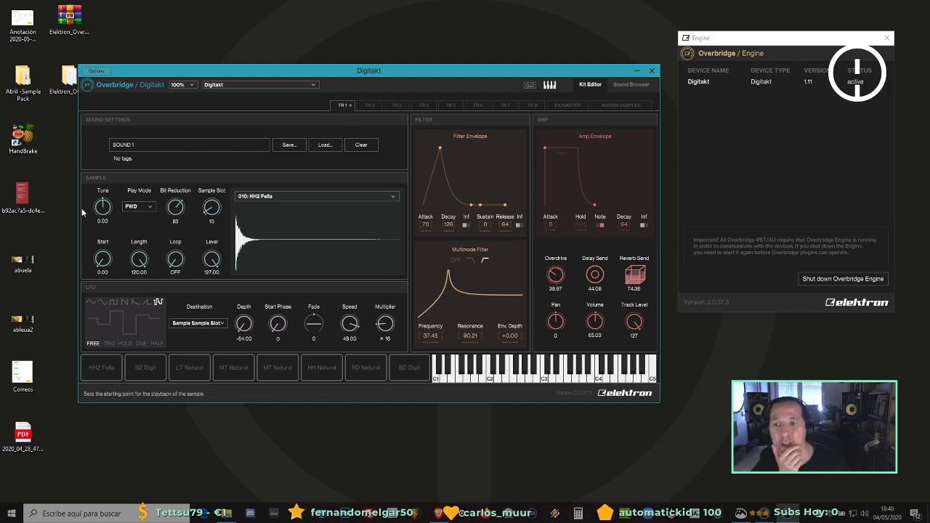
Try lowering the sample's Tune to about -9, reset it to 0.00, and set the Sample Slot to 40.
drag(102, 206, 106, 231)
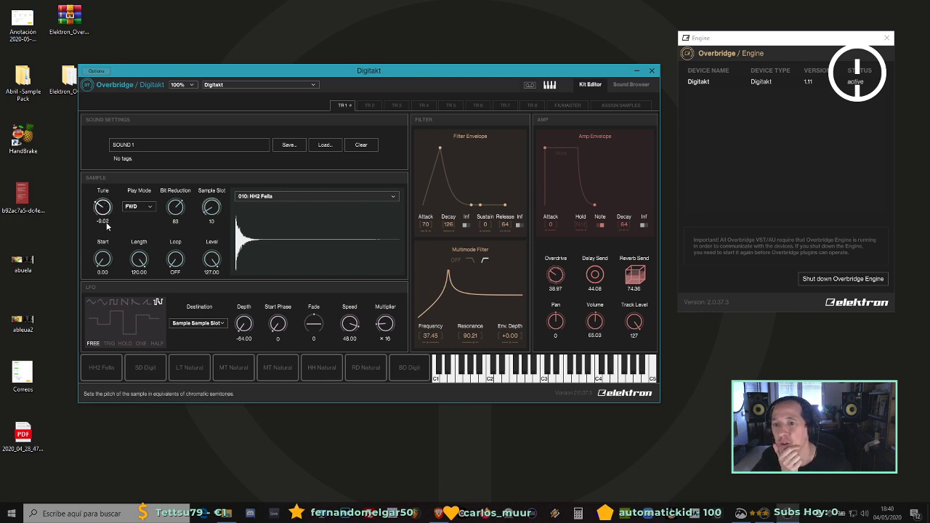
double_click(106, 211)
drag(211, 207, 214, 182)
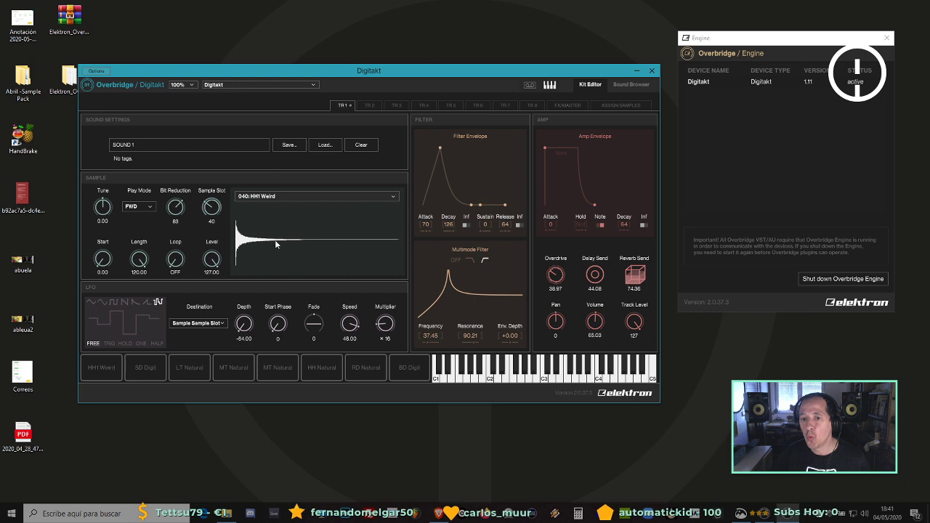
Set track 1's LFO destination to None and choose the sample 081: Snowy.
click(198, 323)
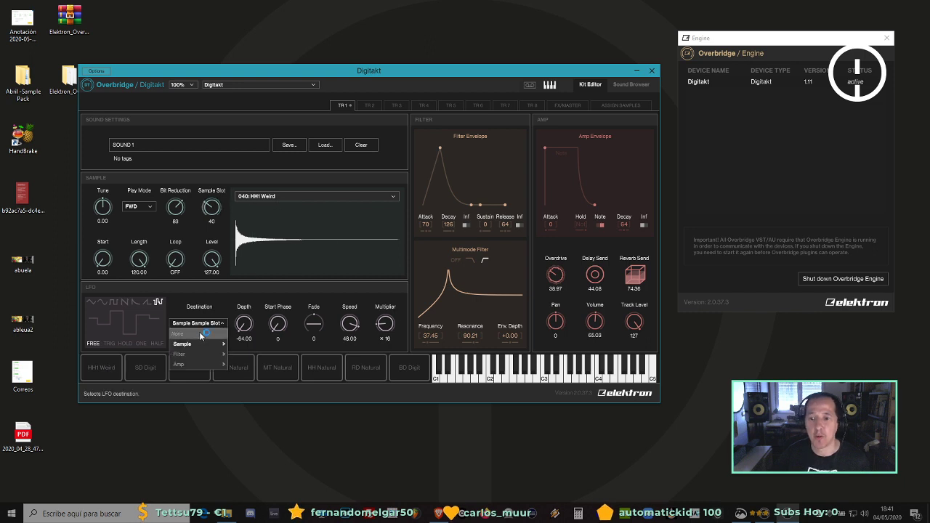
click(200, 328)
click(342, 196)
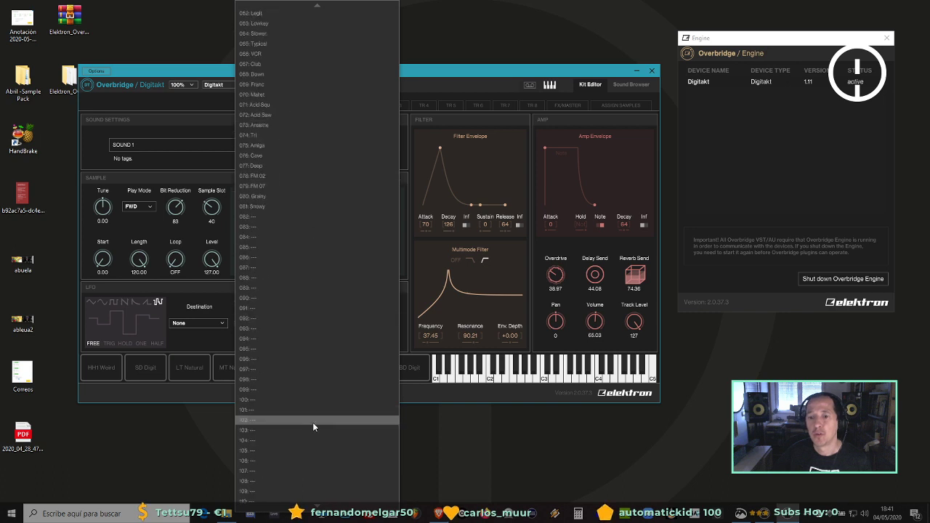
scroll(312, 327, down, 5)
click(297, 203)
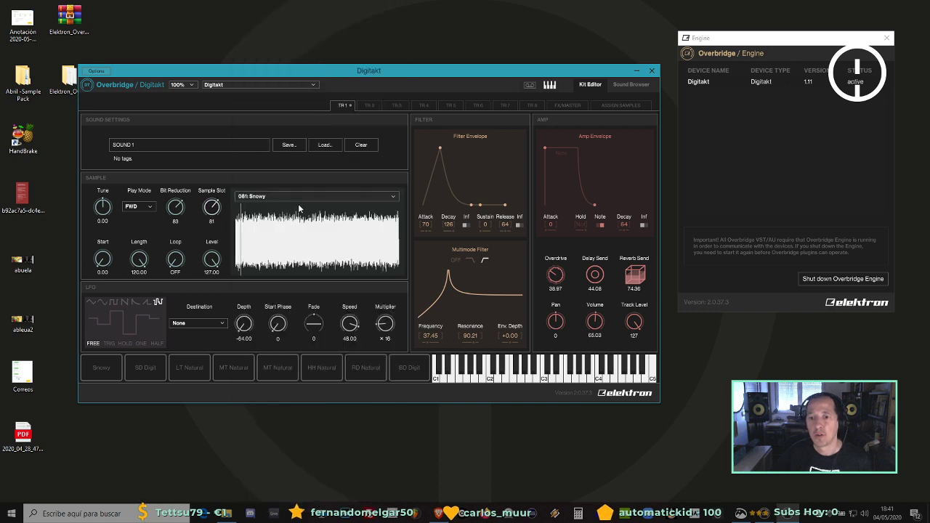
Try the samples 077: Deep, 076: Cave and 071: Acid Squ on track 1, settling on 077: Deep.
click(302, 196)
click(297, 157)
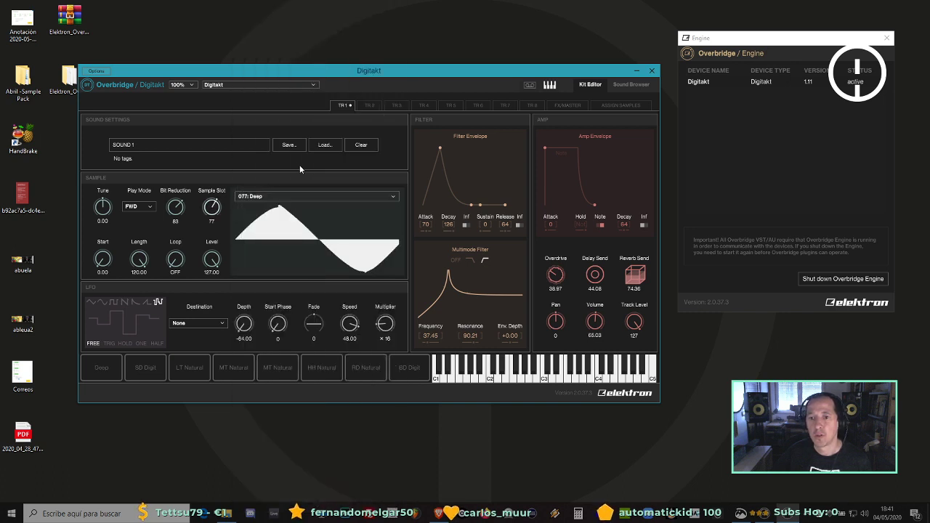
click(342, 196)
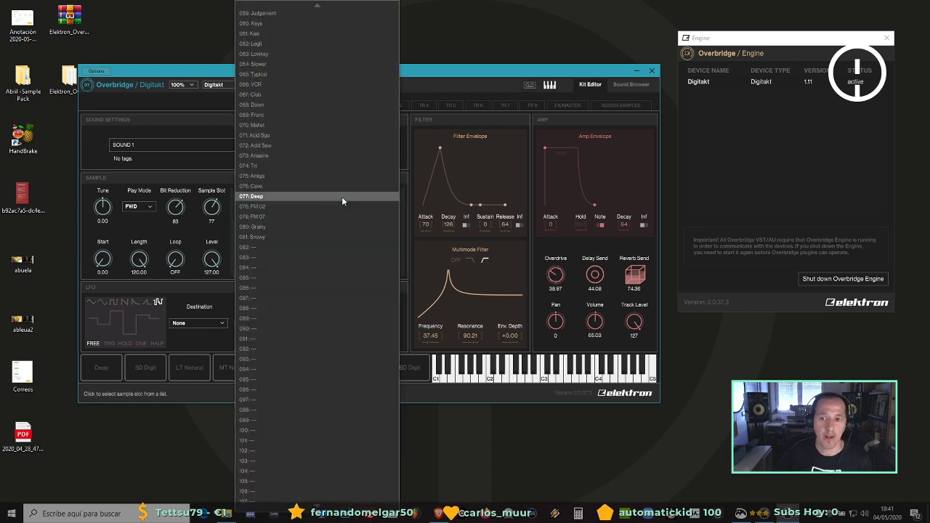
click(338, 186)
click(341, 196)
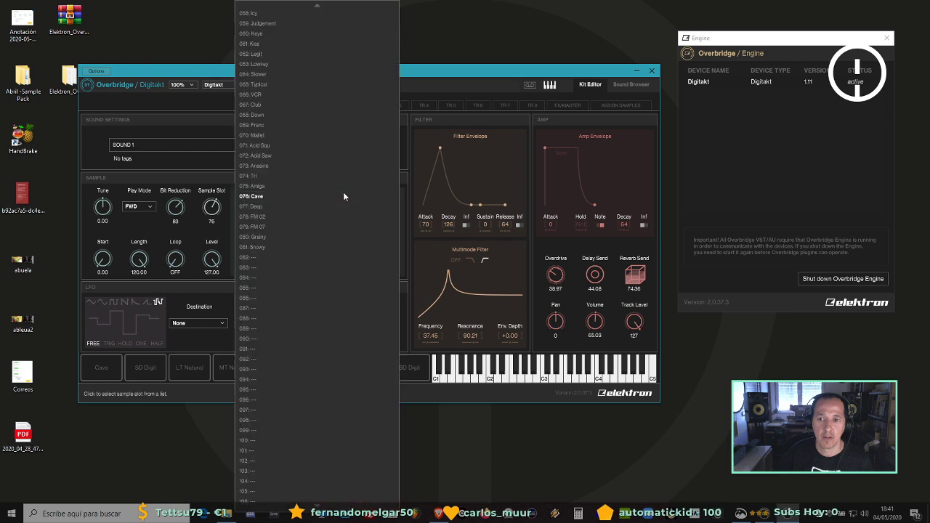
click(329, 145)
click(328, 194)
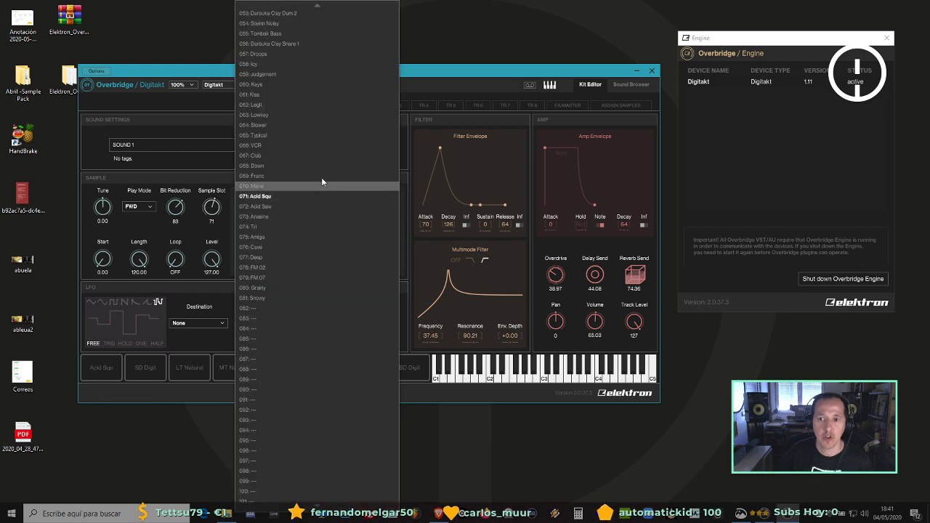
click(324, 224)
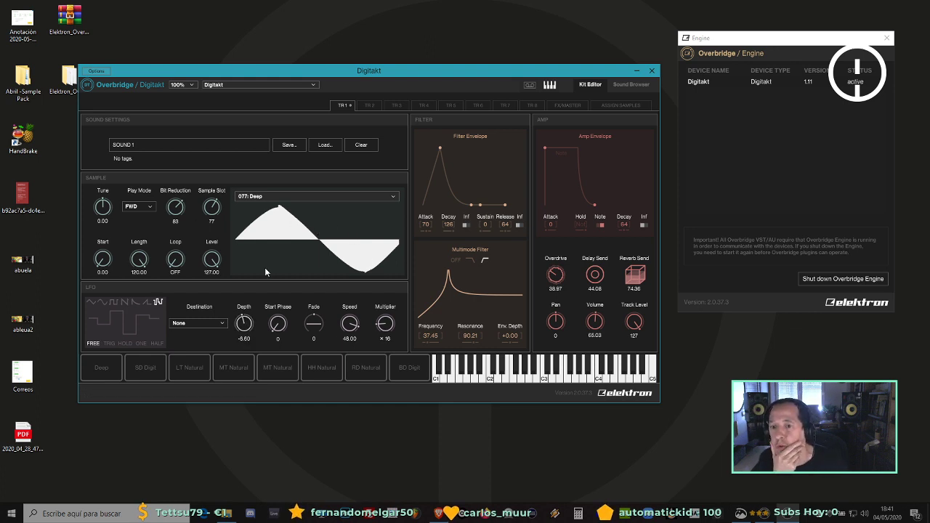
Move the sample's Loop point to 120.00 and raise the Bit Reduction to 102.
drag(175, 260, 180, 73)
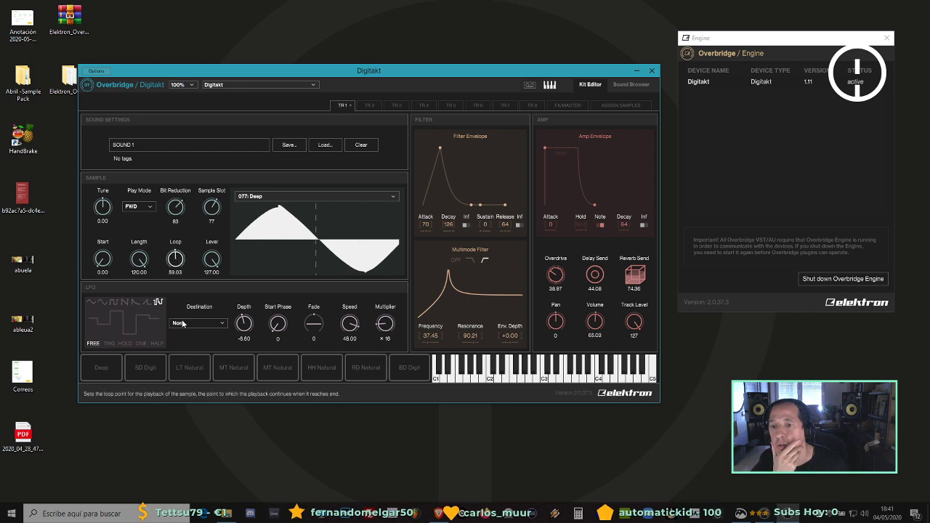
drag(175, 259, 178, 181)
drag(215, 262, 232, 417)
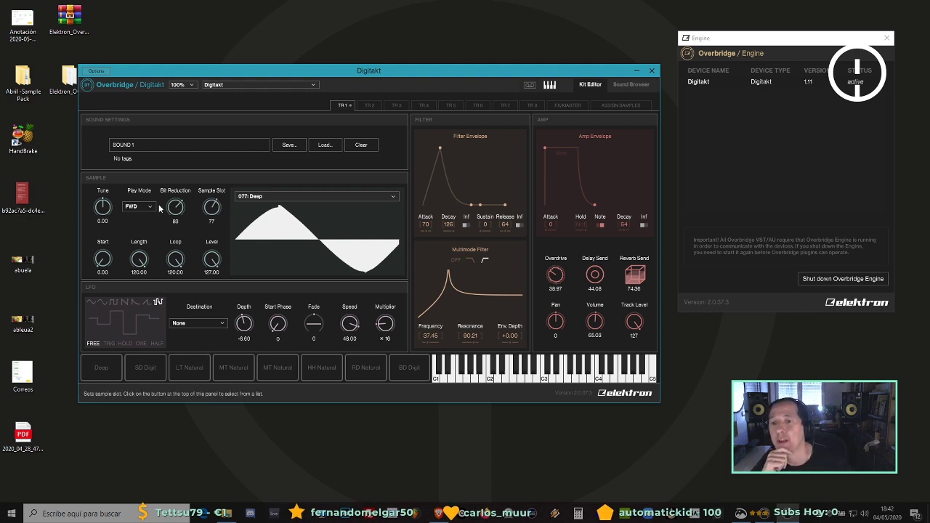
drag(175, 207, 172, 188)
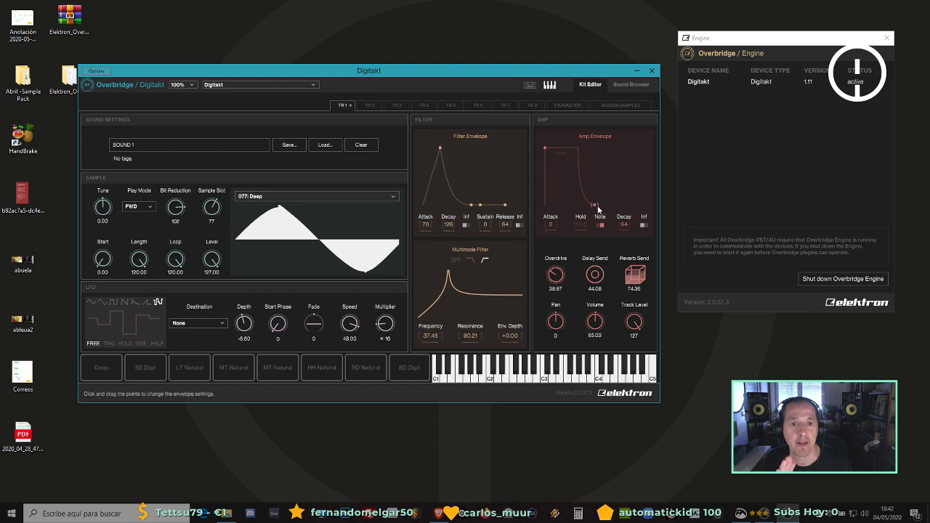
Set the amp envelope's Decay to 126 and try switching its Note hold off and its infinite decay on.
drag(594, 205, 617, 204)
click(543, 148)
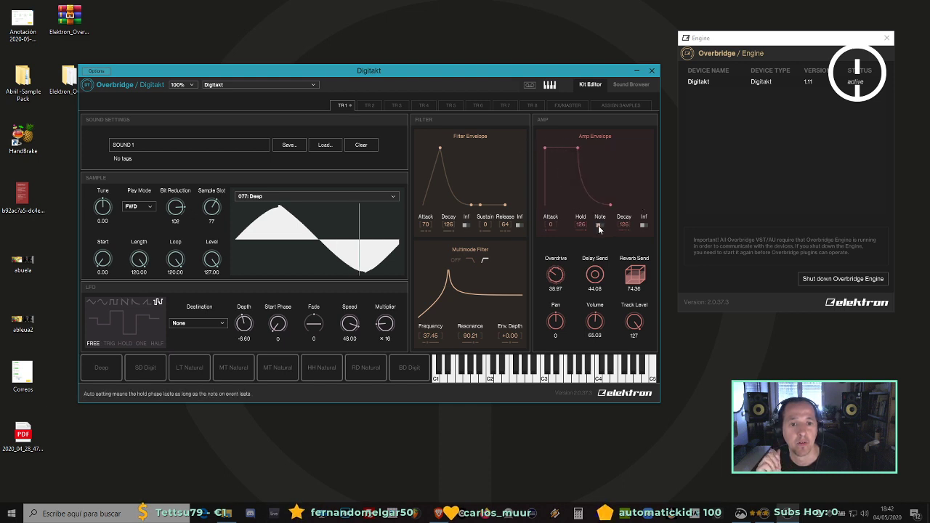
click(644, 225)
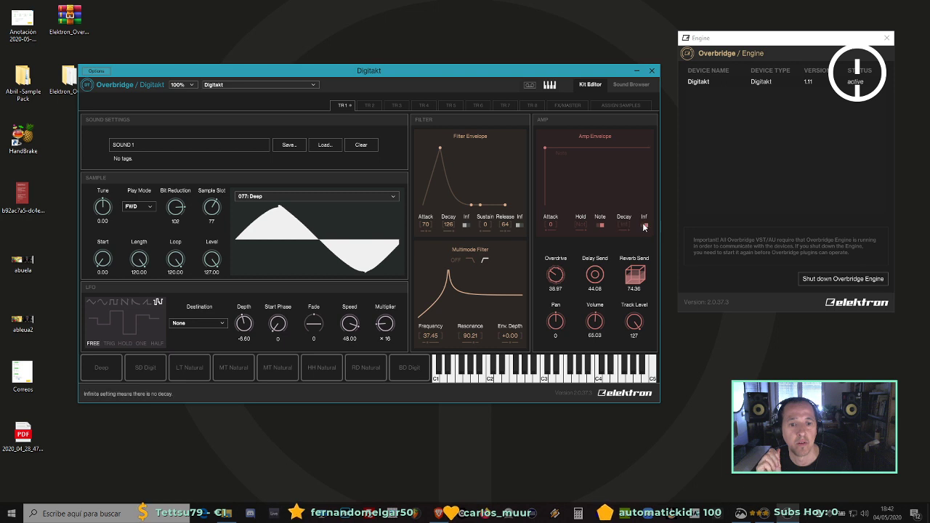
click(643, 226)
Adjust the multimode filter to Frequency 41.01 and Resonance 103.80, and the LFO Depth to 26.92.
mouse_move(446, 294)
mouse_down()
mouse_move(485, 290)
mouse_move(438, 293)
mouse_move(458, 291)
mouse_move(447, 289)
mouse_up()
drag(245, 324, 249, 291)
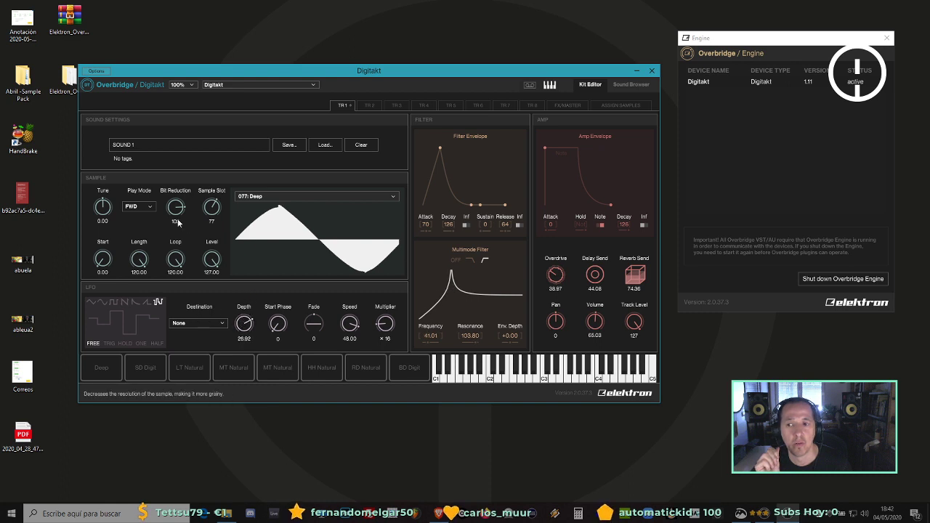
Try the REV play mode on track 1's sample and return it to FWD.
click(149, 207)
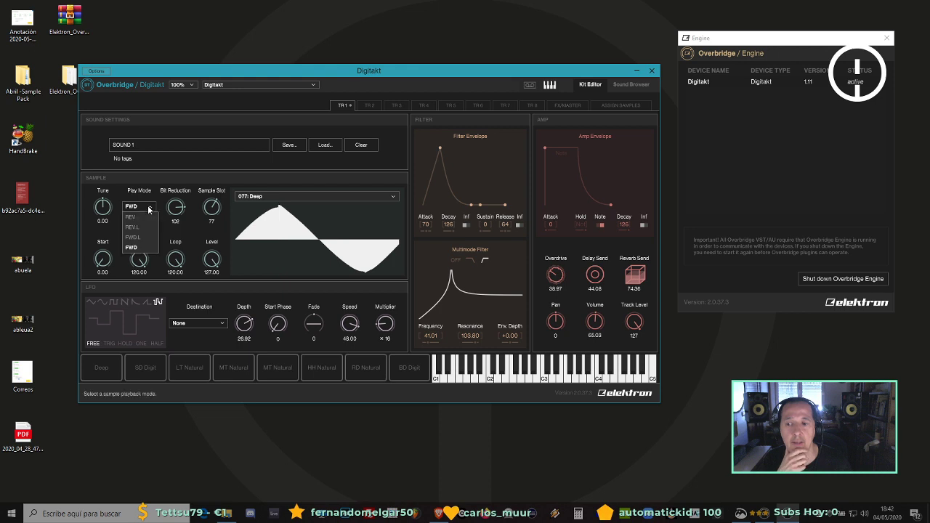
click(138, 217)
click(138, 208)
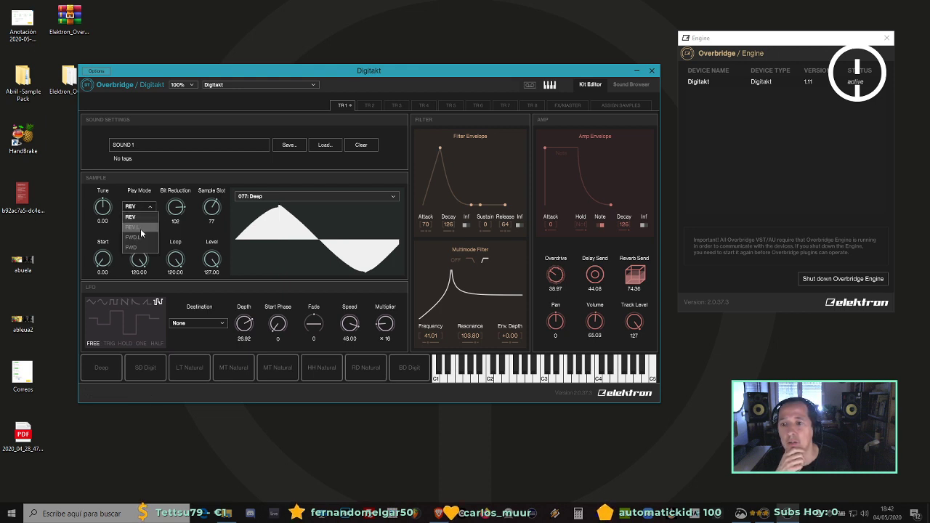
click(145, 248)
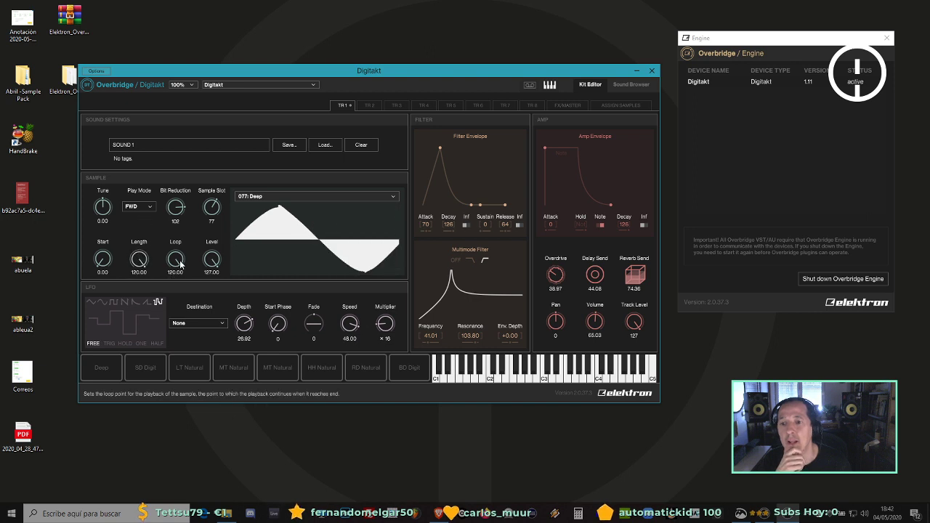
drag(175, 259, 193, 204)
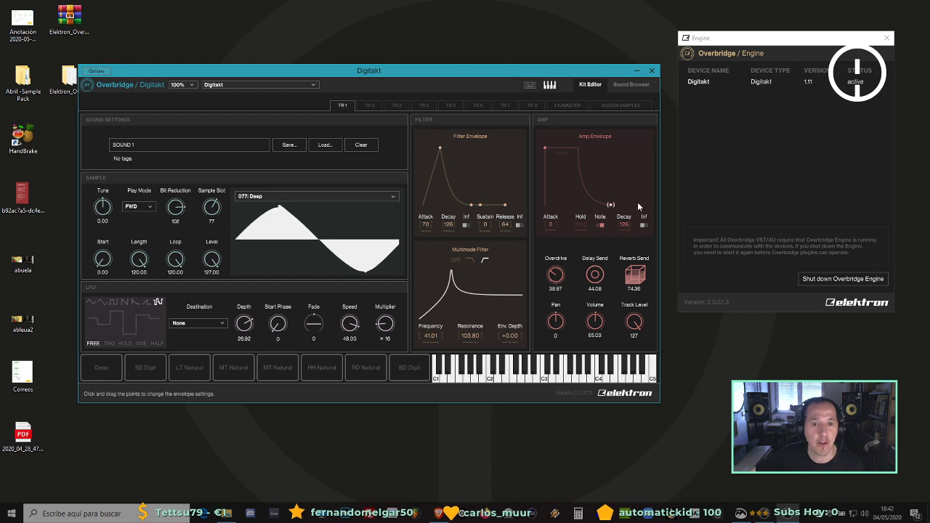
mouse_move(544, 148)
mouse_down()
mouse_move(576, 149)
mouse_move(544, 147)
mouse_up()
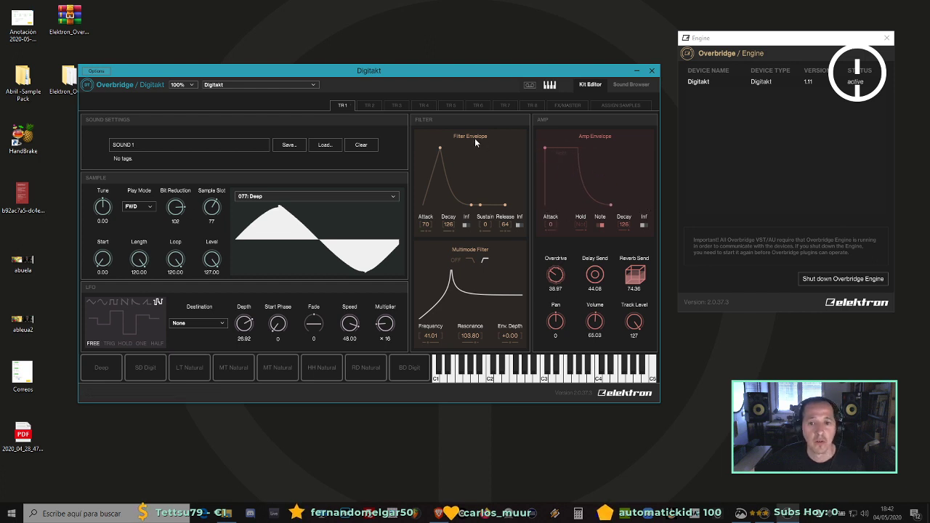
Browse track 1's sample slots through 064: Slower and 074: Tri, settling on 073: Anasine.
scroll(212, 218, down, 10)
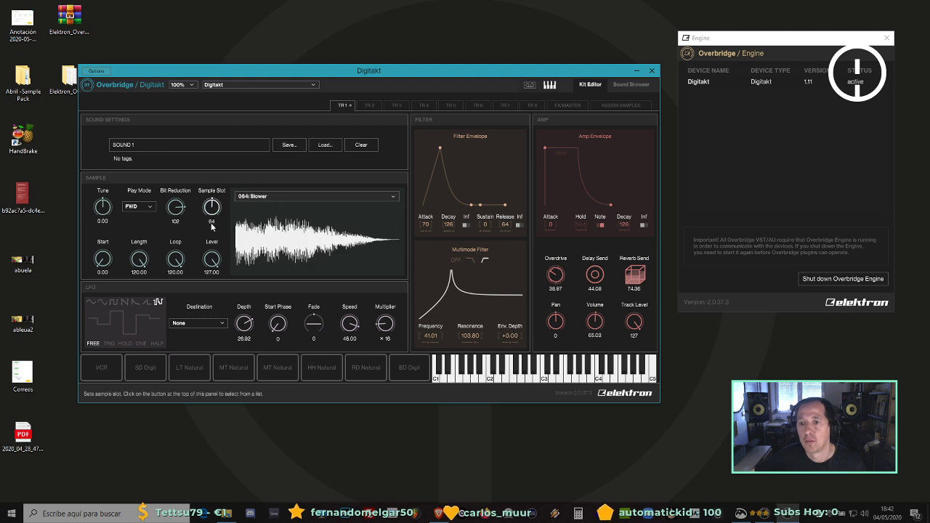
drag(210, 223, 213, 212)
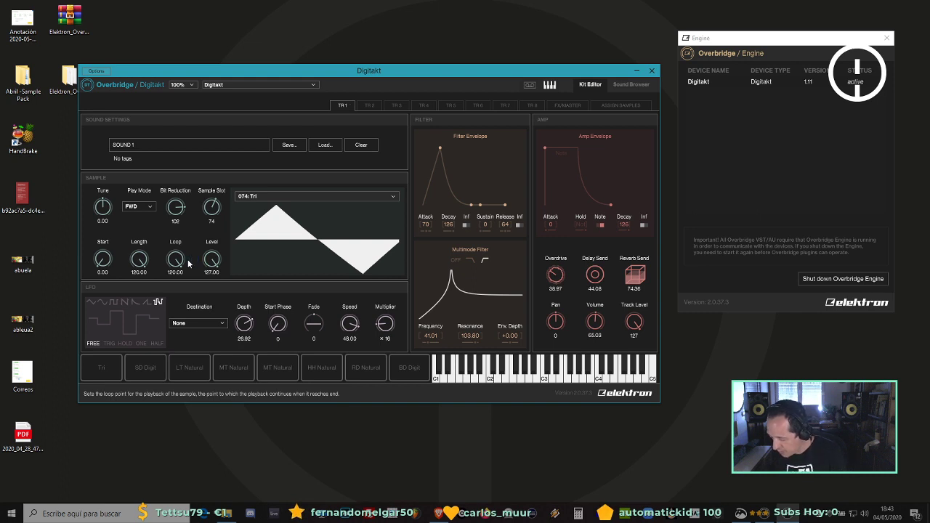
drag(188, 263, 188, 262)
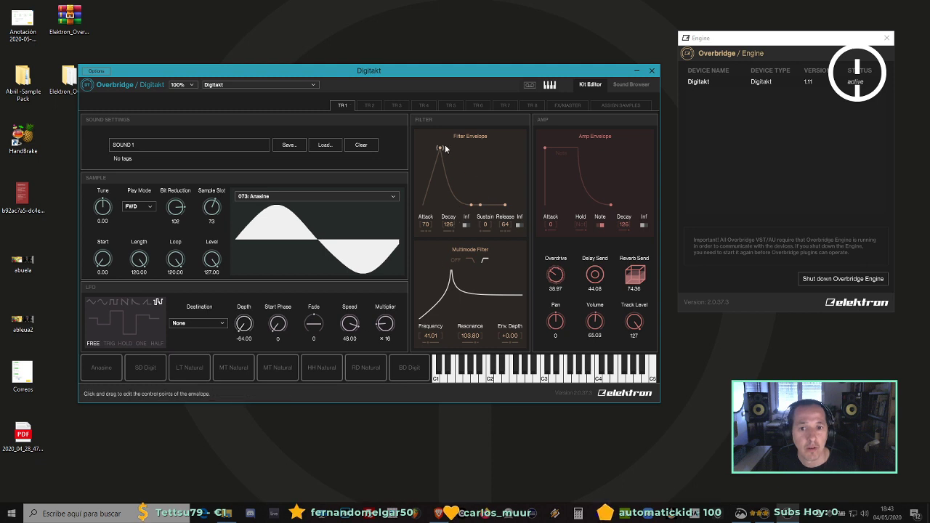
Give the filter envelope an infinite Decay with Attack 0, and lower the Overdrive to 0.00.
click(466, 226)
drag(555, 275, 553, 331)
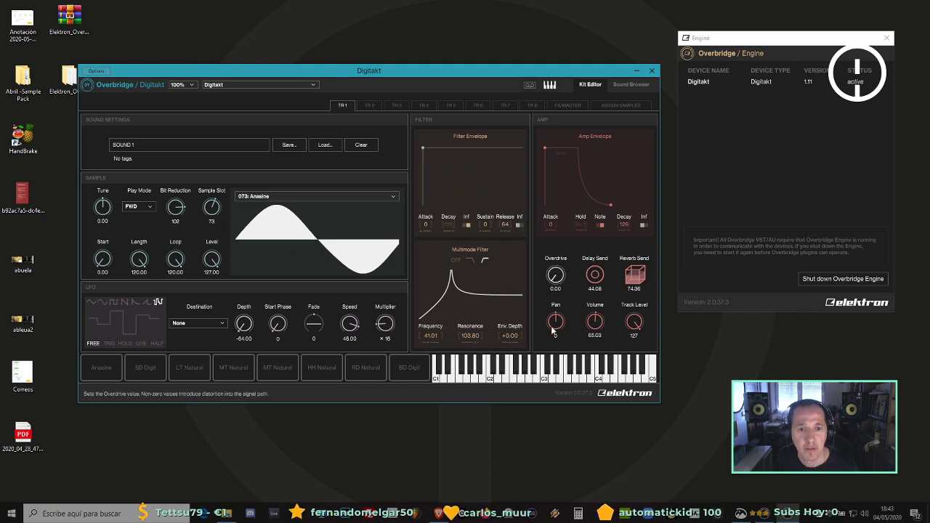
Set the amp envelope's Attack to 24 and try toggling its Note hold and infinite decay options.
click(599, 225)
click(599, 225)
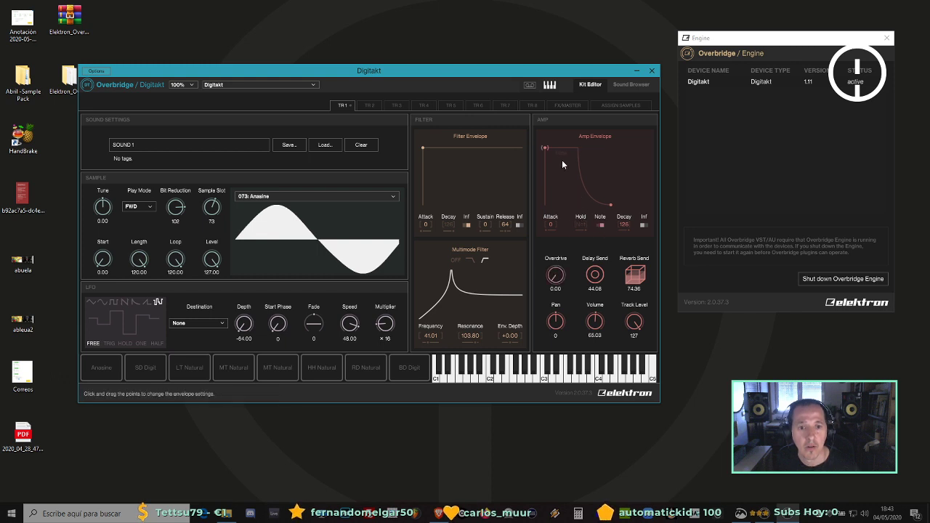
mouse_move(545, 149)
mouse_down()
mouse_move(591, 147)
mouse_move(550, 148)
mouse_up()
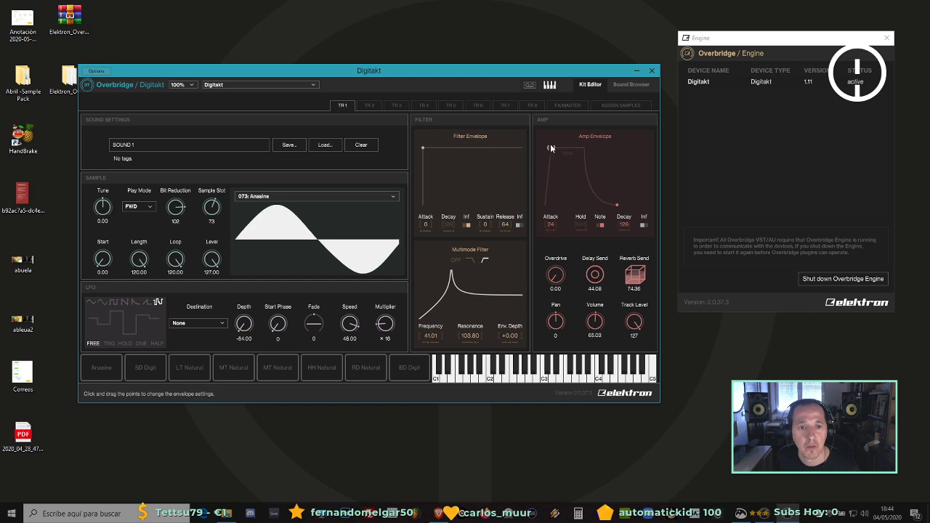
click(643, 226)
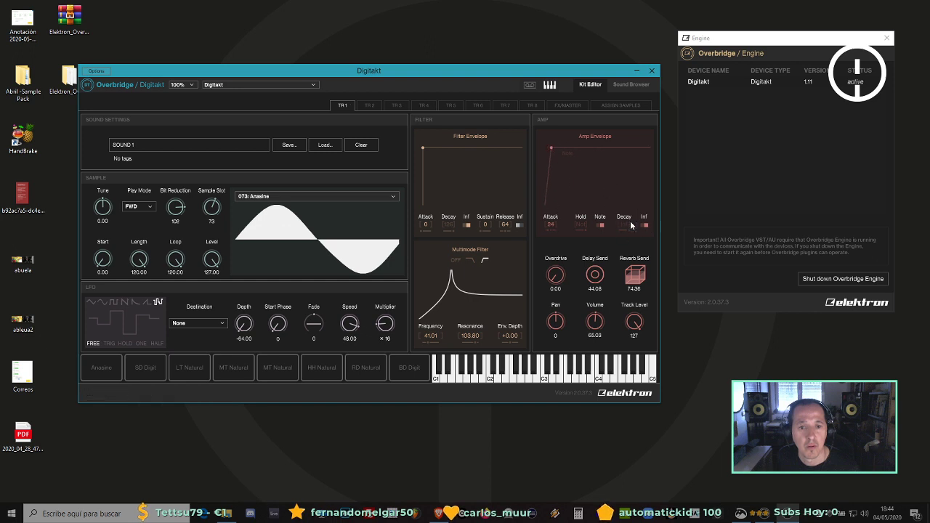
click(643, 226)
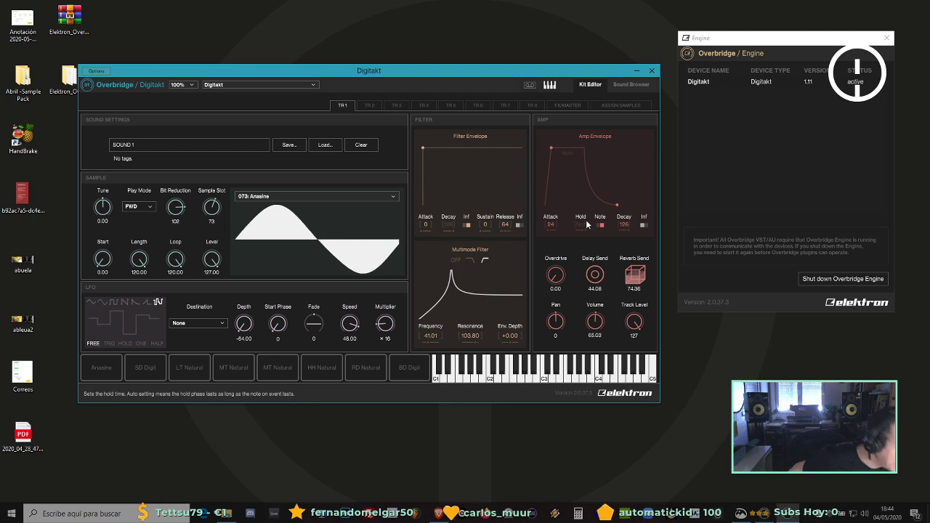
Try the play modes REV and REV.L on the sample, and set the Play Mode to FWD.L.
click(137, 207)
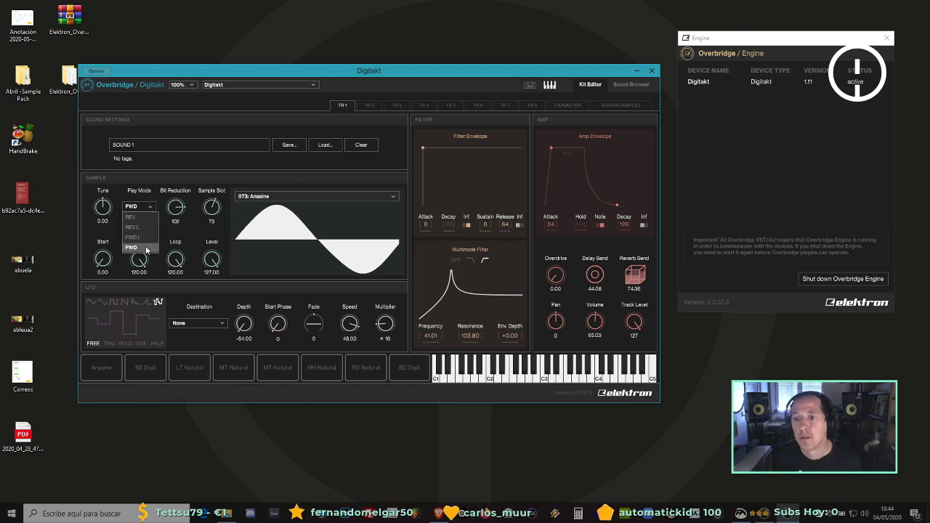
click(141, 217)
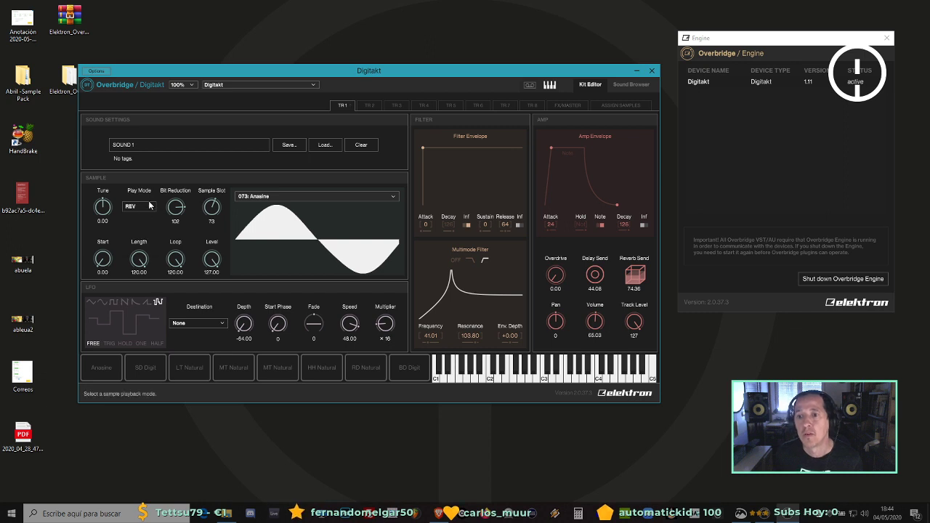
click(148, 210)
click(141, 223)
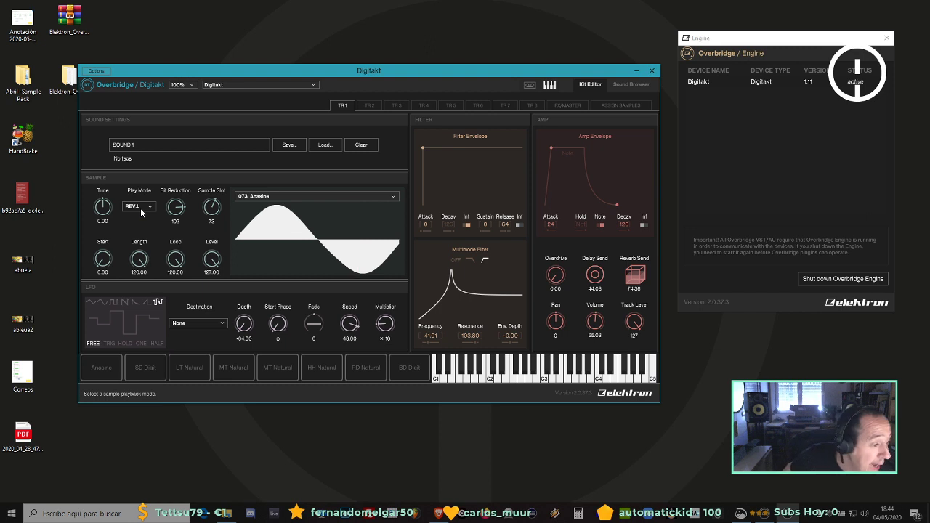
click(140, 208)
click(145, 242)
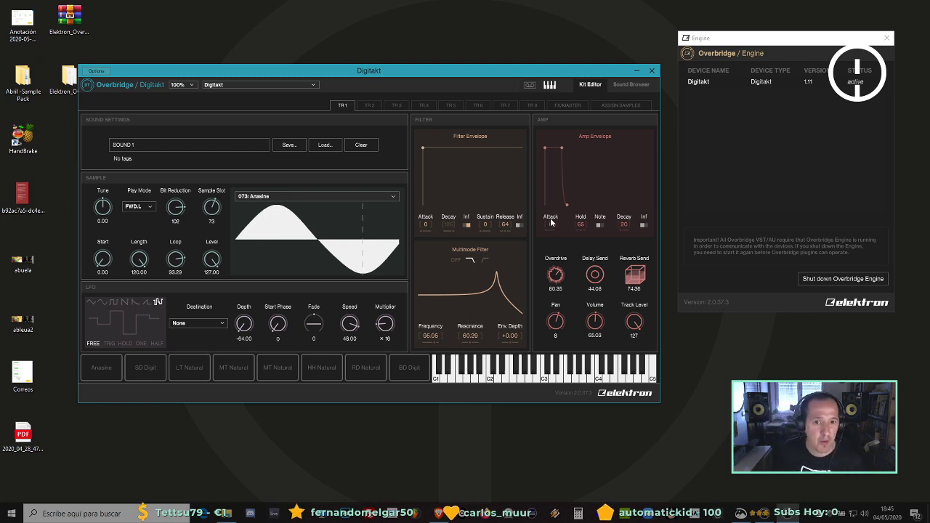
Lengthen the amp envelope to Attack 76 and Decay 126.
drag(550, 224, 552, 210)
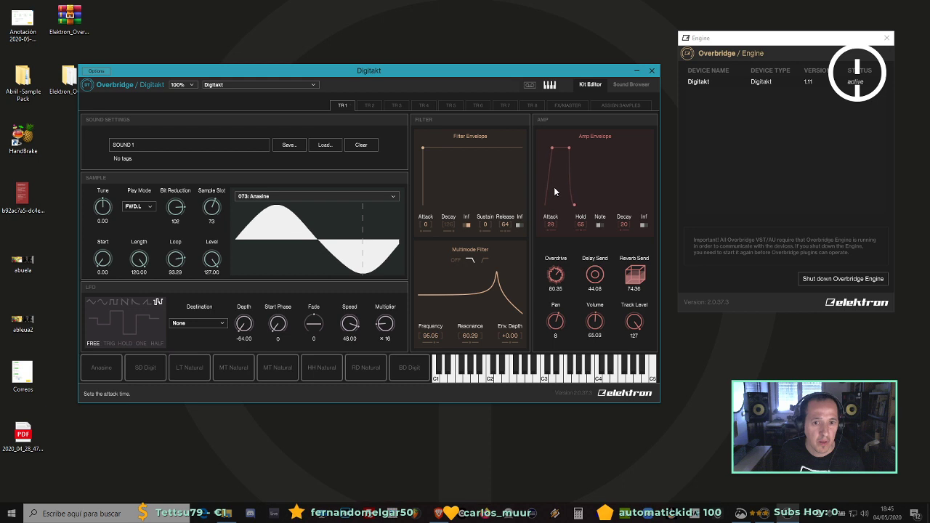
drag(586, 204, 651, 197)
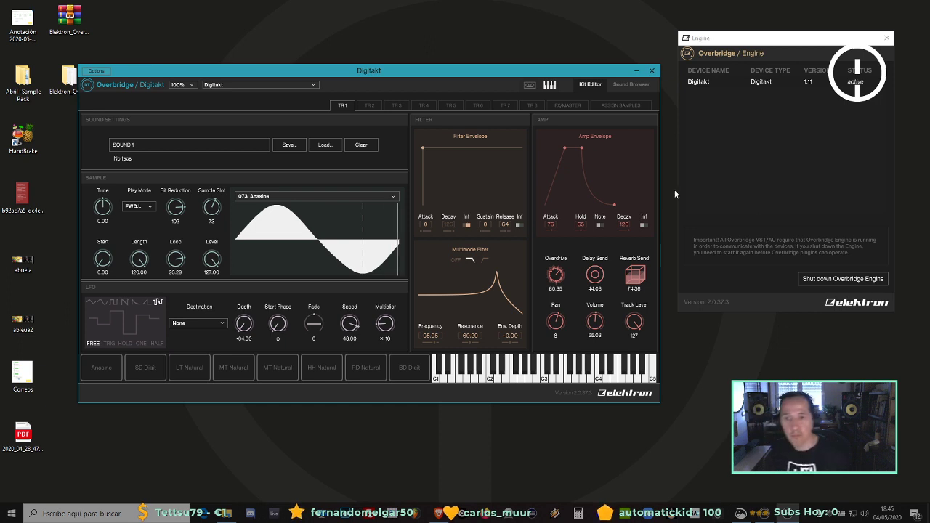
Try different Loop points for the sample and set the Loop to 25.60.
mouse_move(175, 259)
mouse_down()
mouse_move(174, 330)
mouse_move(168, 314)
mouse_up()
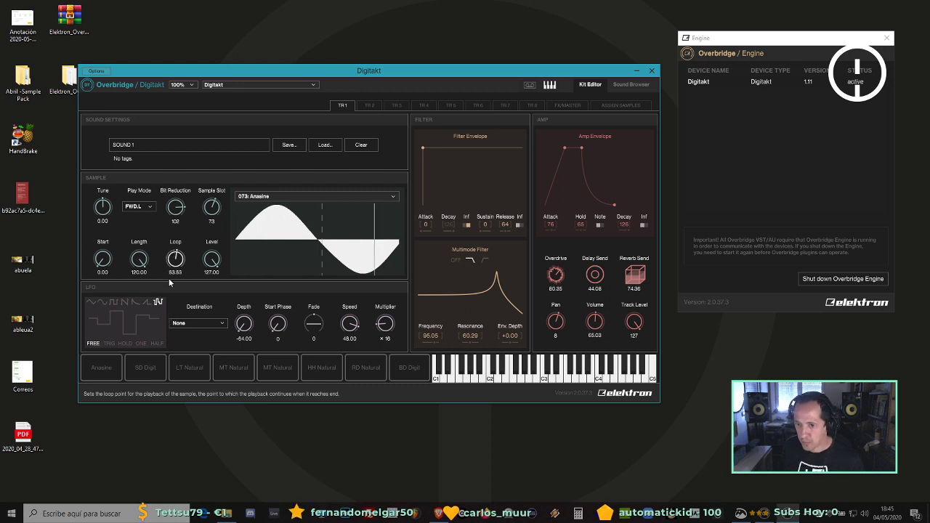
drag(168, 278, 166, 220)
mouse_move(172, 281)
mouse_down()
mouse_move(182, 336)
mouse_move(187, 323)
mouse_up()
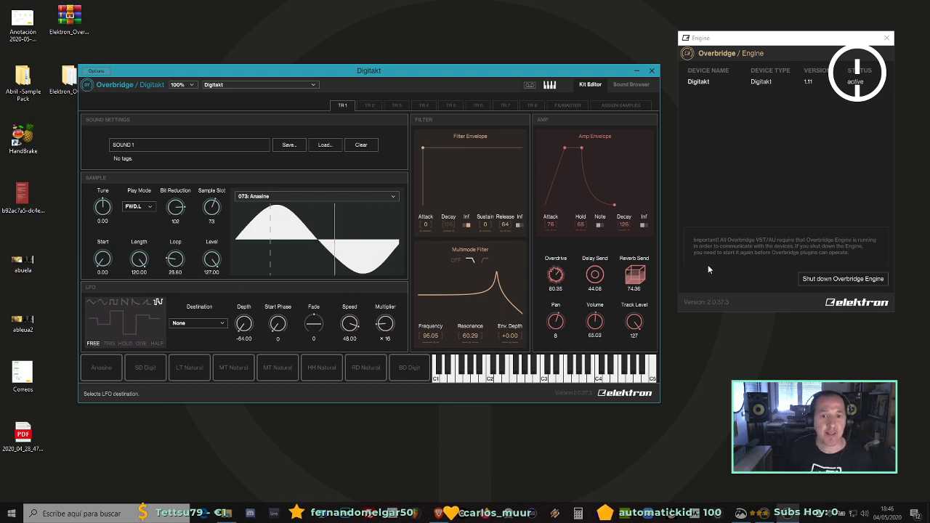
Shorten the amp envelope's Attack to 11.
drag(550, 224, 563, 430)
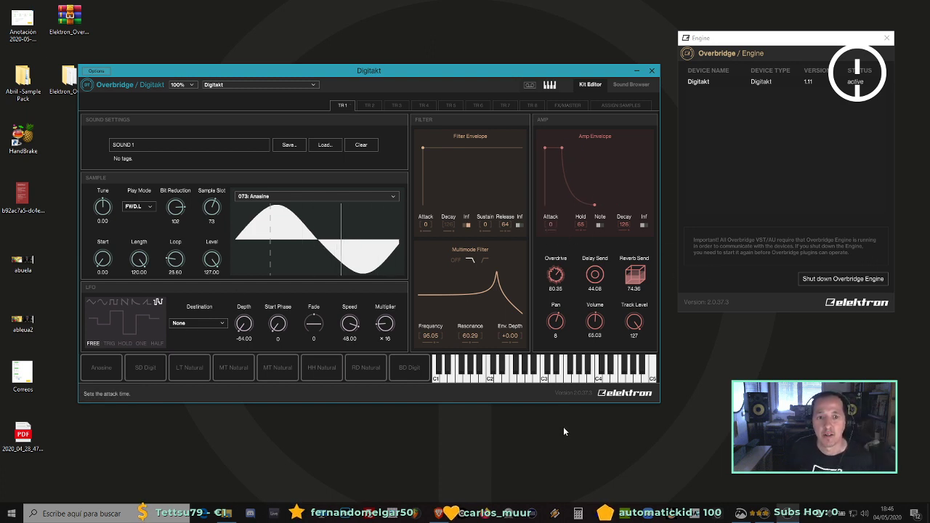
scroll(555, 225, up, 2)
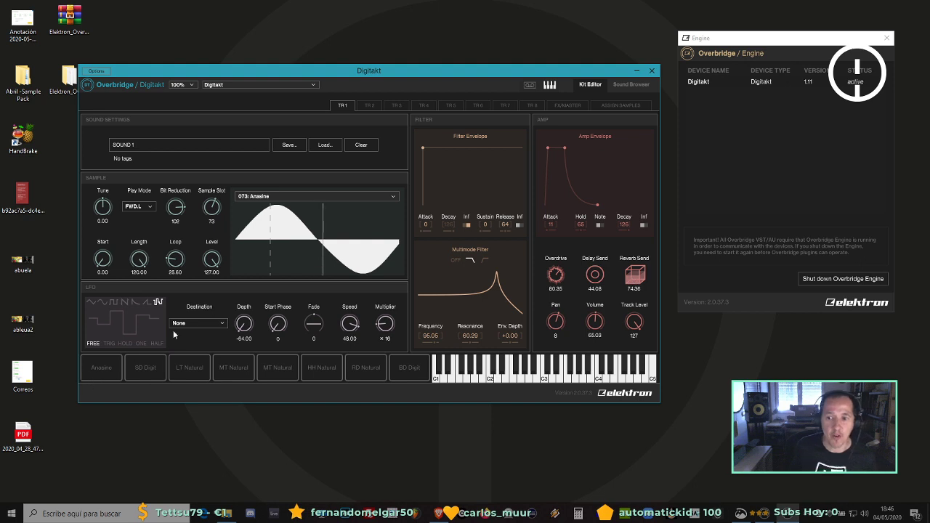
Route the LFO to Filter Frequency and lower its Speed to a slightly negative value.
click(197, 323)
mouse_move(199, 349)
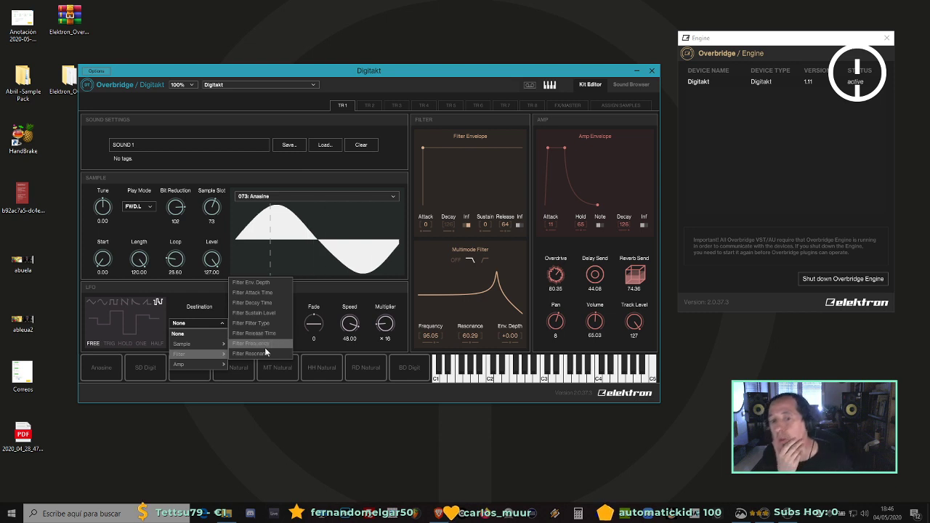
click(266, 344)
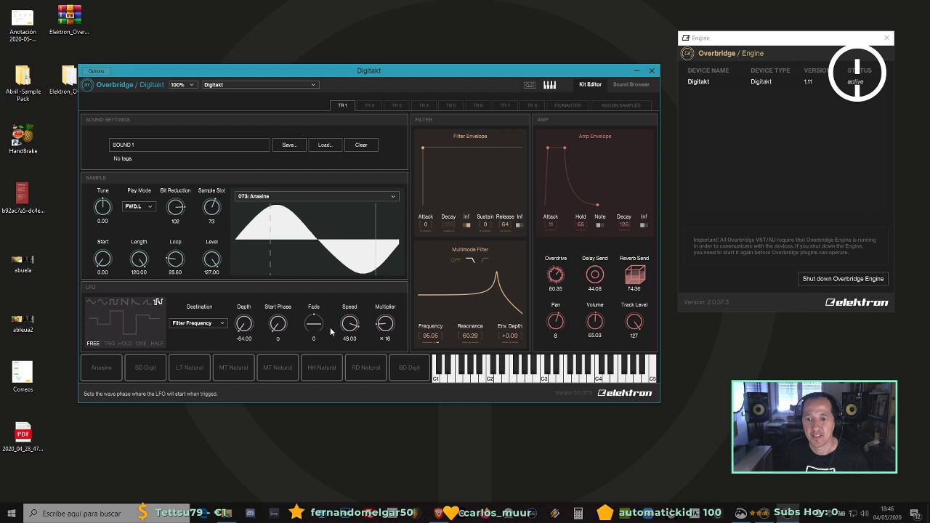
drag(354, 344, 344, 377)
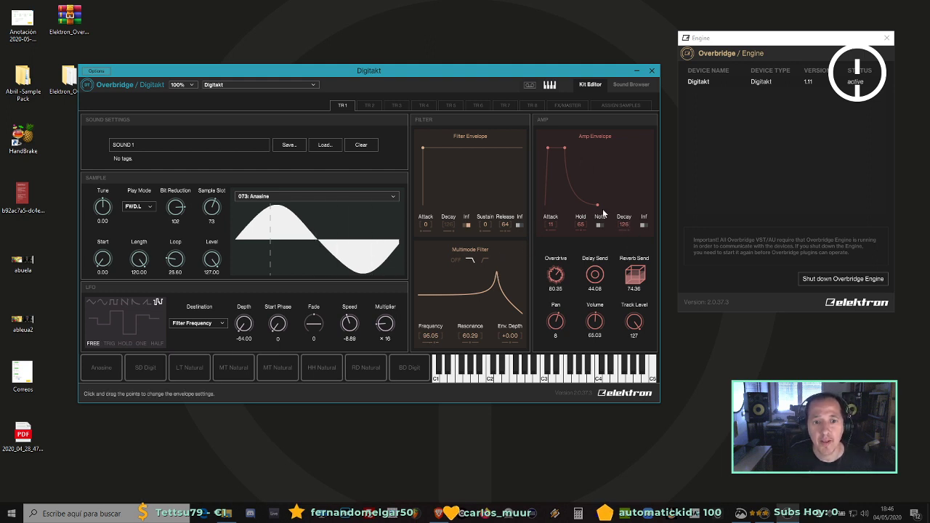
Shorten track 1's amp envelope to Attack 0, Hold 30 and Decay 17.
drag(598, 205, 564, 205)
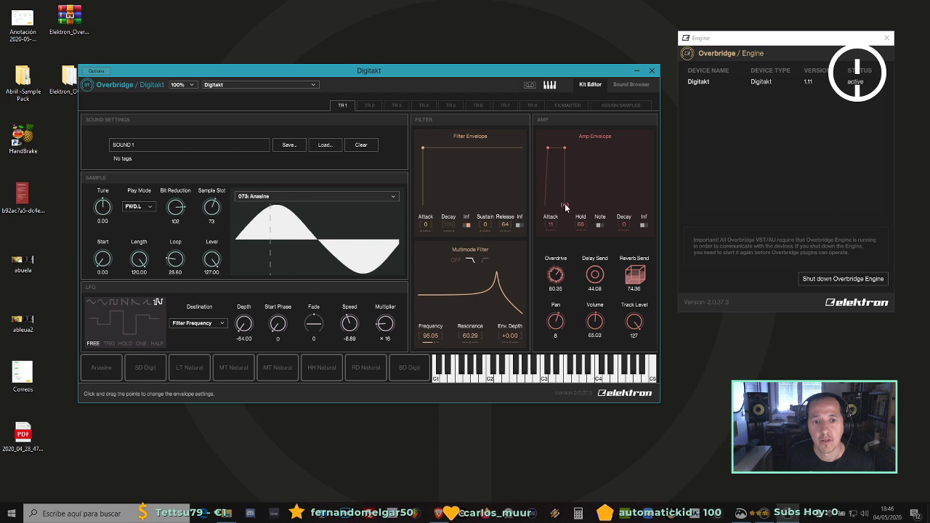
mouse_move(564, 204)
mouse_down()
mouse_move(547, 204)
mouse_move(583, 221)
mouse_move(580, 202)
mouse_up()
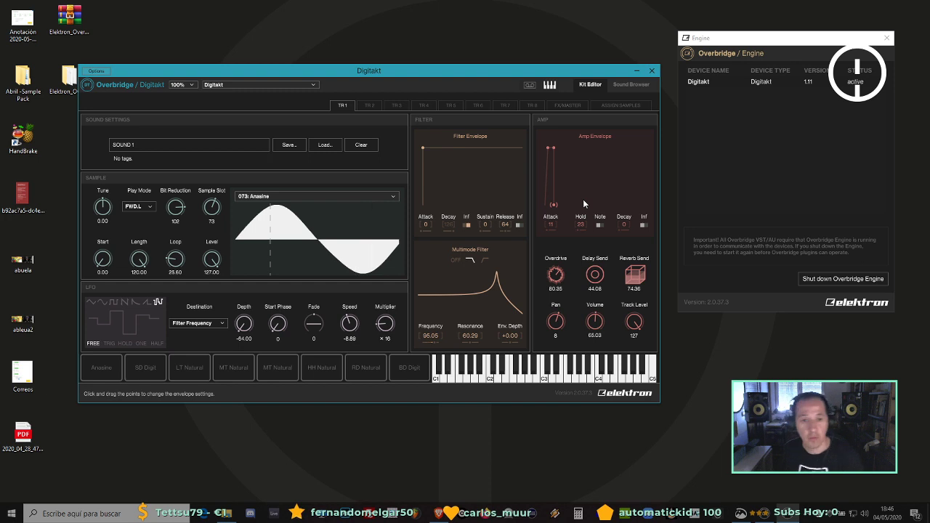
drag(568, 206, 569, 204)
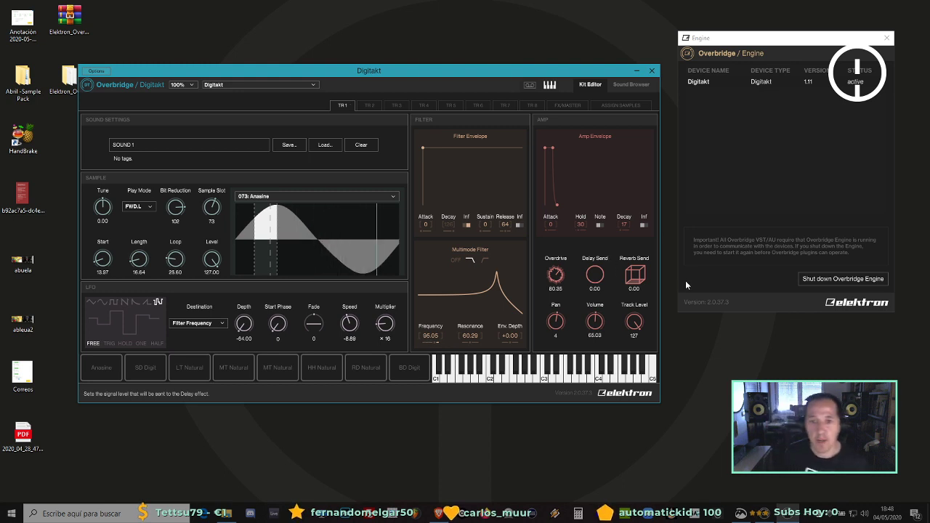
Assign sample 001: BD Digit to track 2.
click(371, 106)
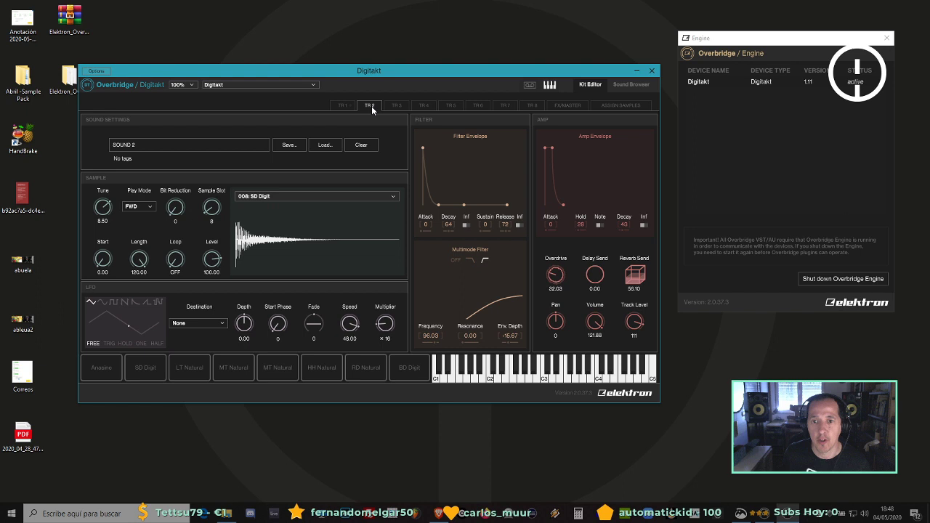
click(299, 196)
click(286, 125)
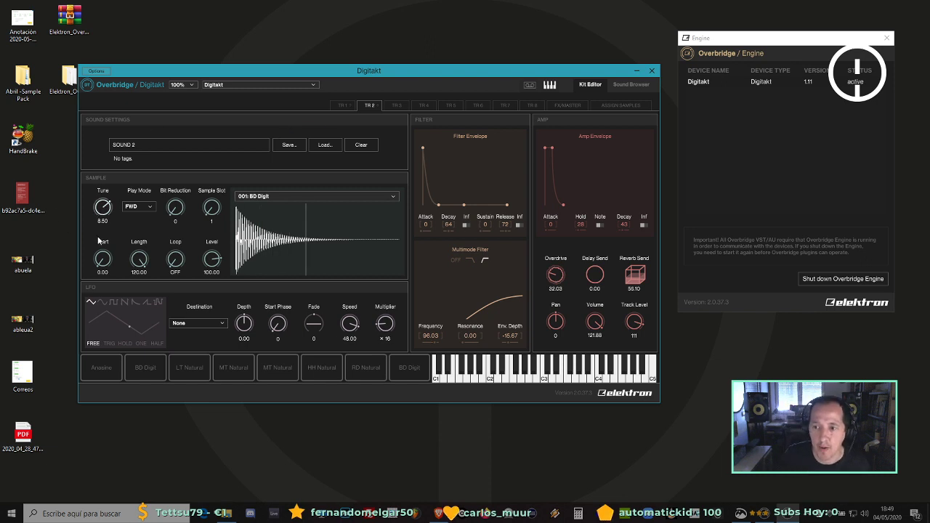
Set track 2's Tune to 0.44 and Bit Reduction to 0, and reassign sample 001: BD Digit.
mouse_move(99, 241)
mouse_down()
mouse_move(212, 213)
mouse_move(212, 222)
mouse_move(168, 145)
mouse_move(124, 223)
mouse_move(102, 231)
mouse_up()
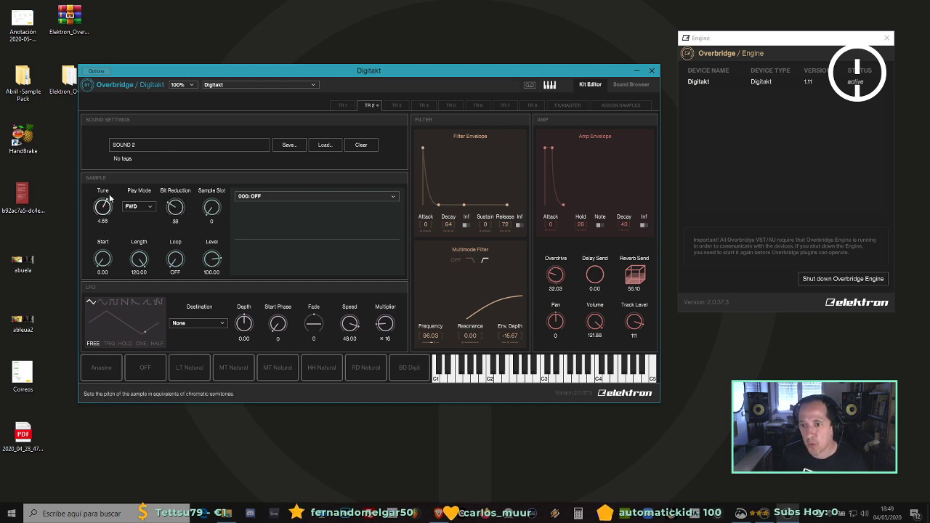
drag(109, 198, 108, 208)
drag(175, 207, 175, 260)
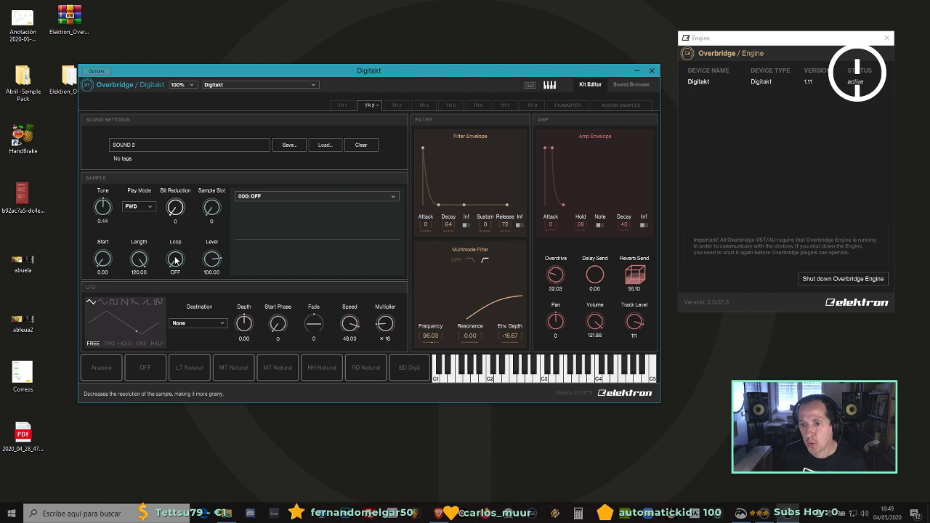
scroll(216, 211, up, 1)
scroll(216, 210, down, 1)
click(241, 203)
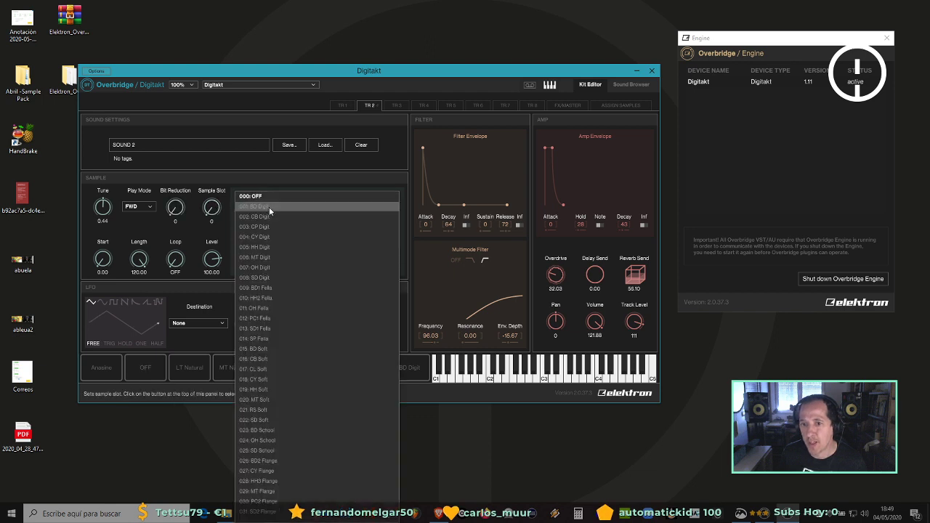
click(269, 207)
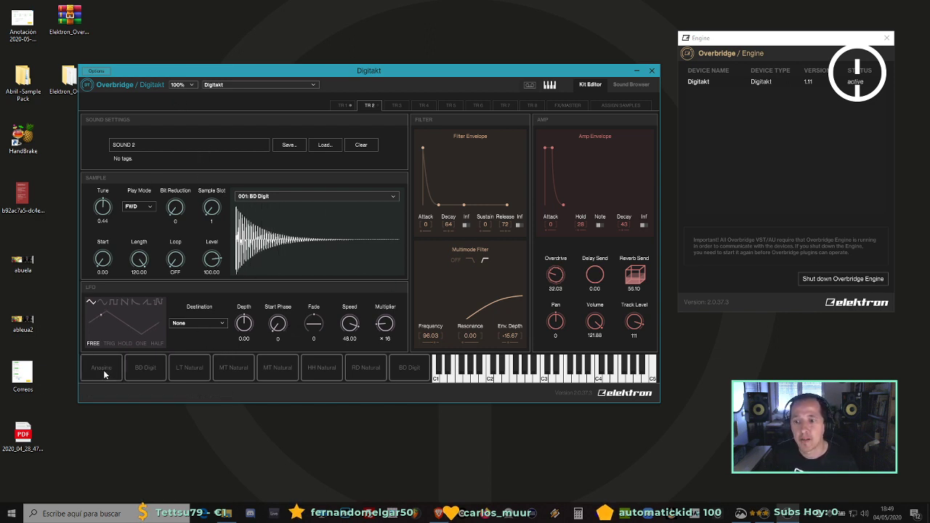
On track 1, extend the sample Length to 99.20 and raise the Reverb Send to 75.17.
click(343, 105)
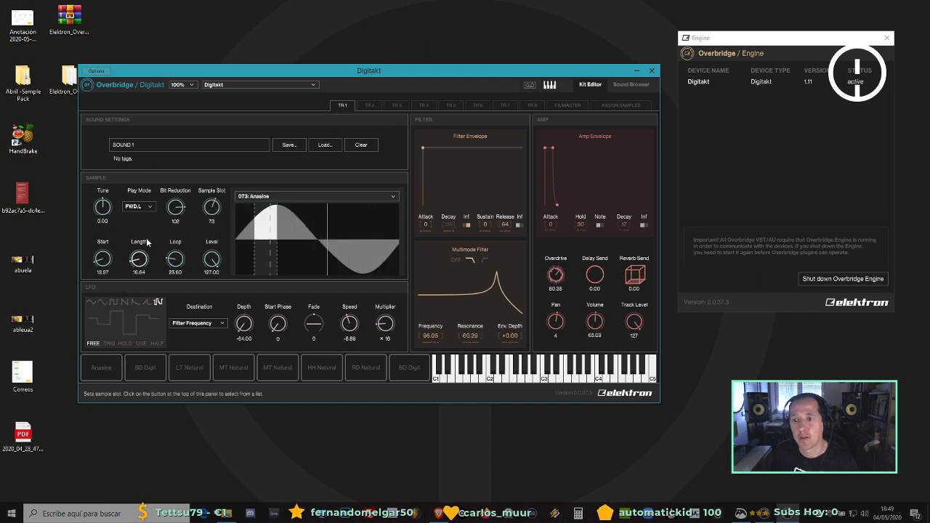
mouse_move(146, 241)
mouse_down()
mouse_move(146, 163)
mouse_move(145, 171)
mouse_up()
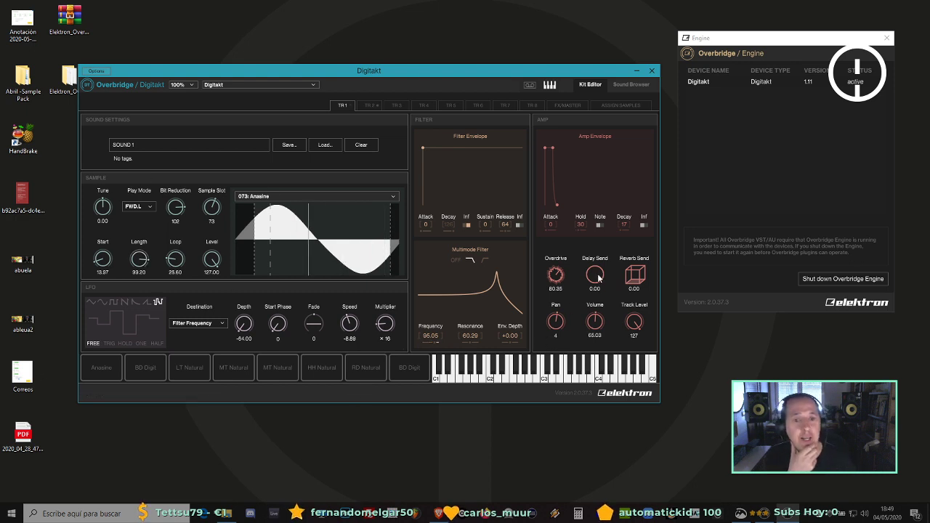
drag(599, 276, 650, 203)
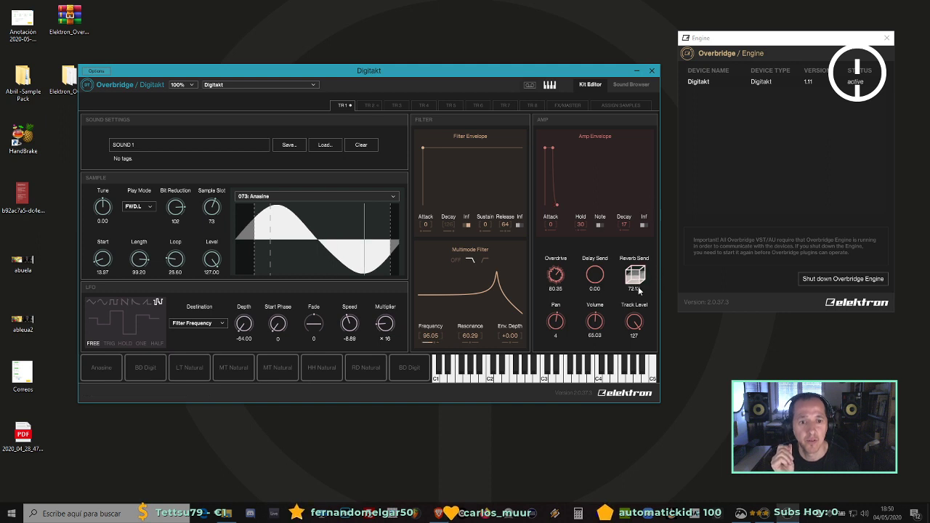
drag(637, 289, 636, 282)
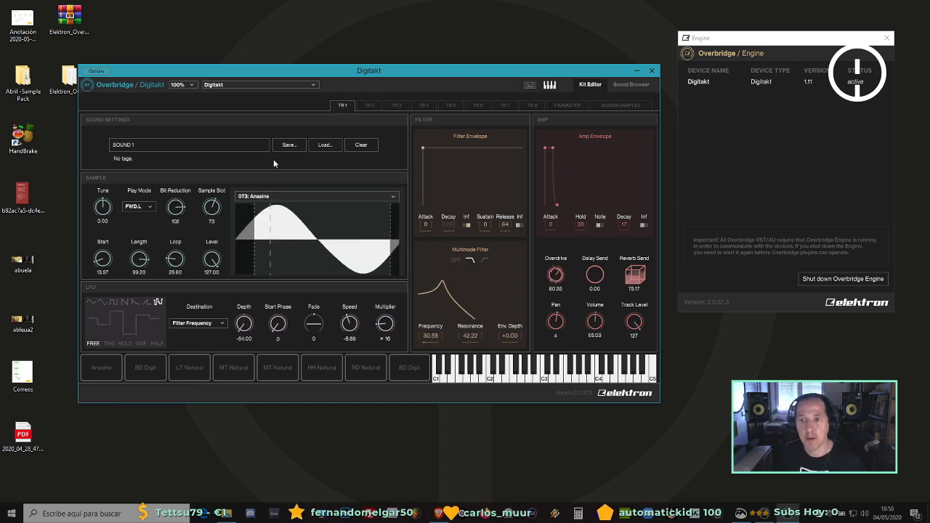
Assign sample 061: Kiss to track 1, try the REV play mode, and set the Play Mode to FWD.
click(284, 196)
click(293, 71)
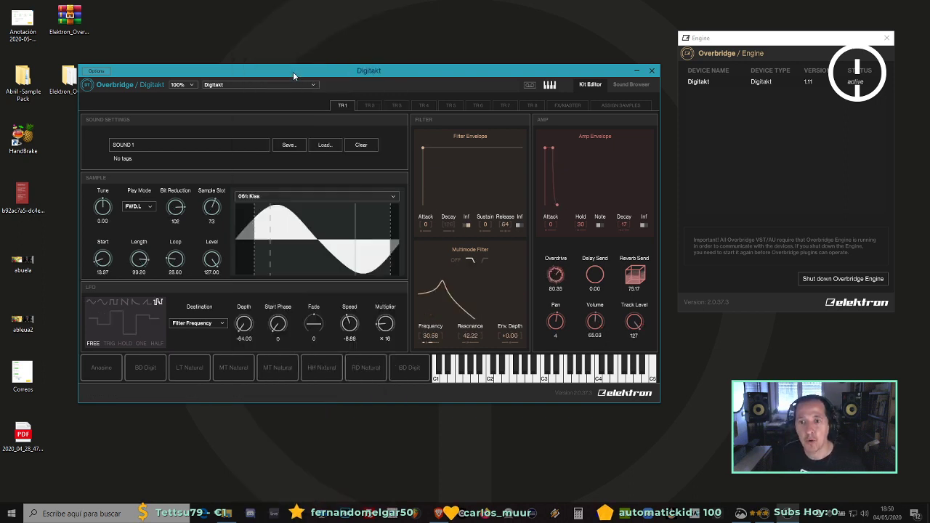
click(144, 209)
click(140, 216)
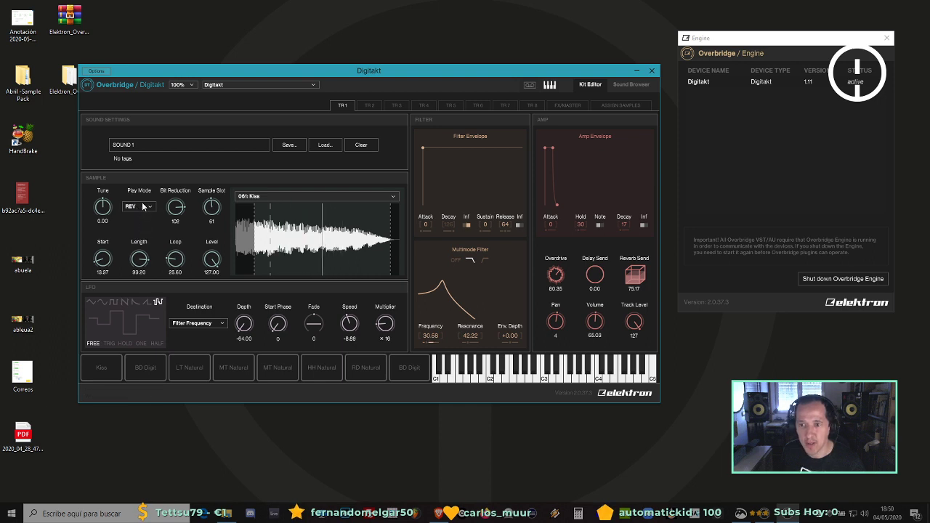
click(141, 207)
click(143, 253)
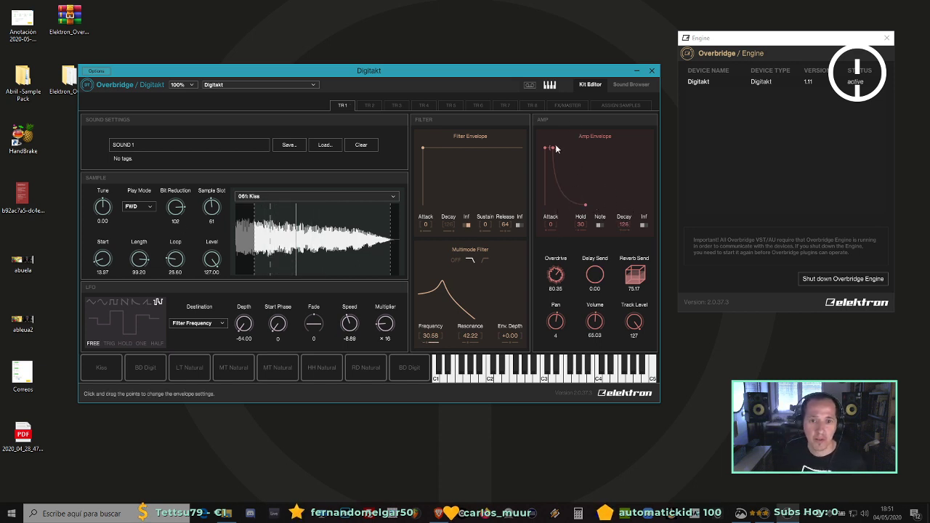
Lengthen the amp envelope's Hold to 80 and set the LFO destination to None.
drag(559, 147, 572, 148)
click(197, 324)
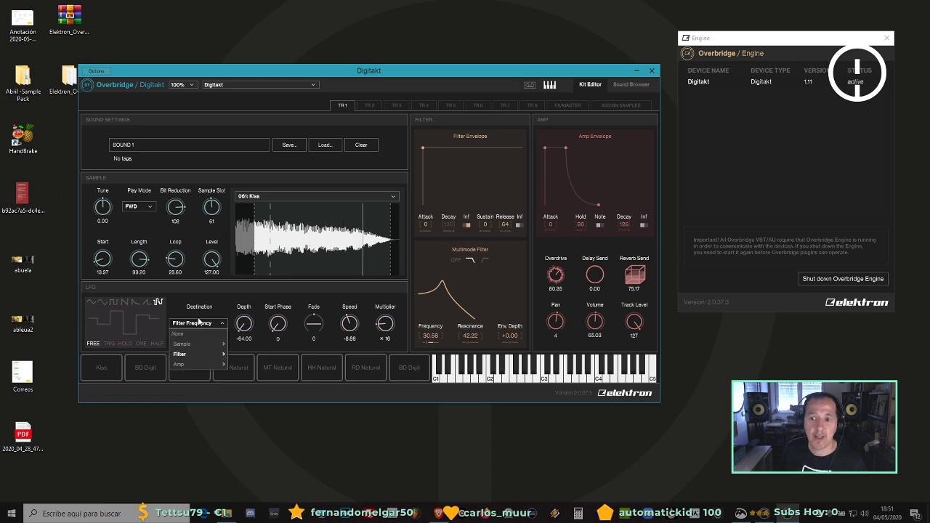
click(197, 325)
click(197, 325)
click(195, 333)
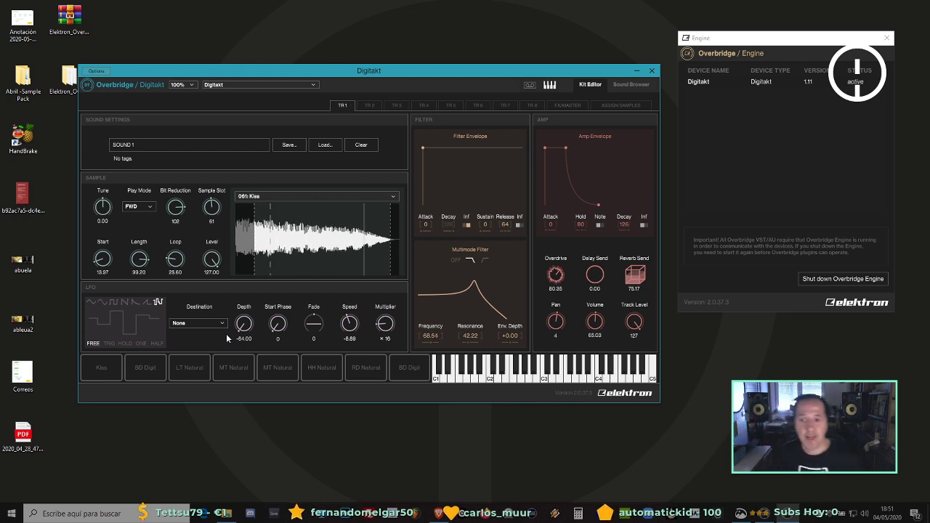
Route track 1's LFO to Sample Loop Pos.
click(209, 327)
mouse_move(203, 343)
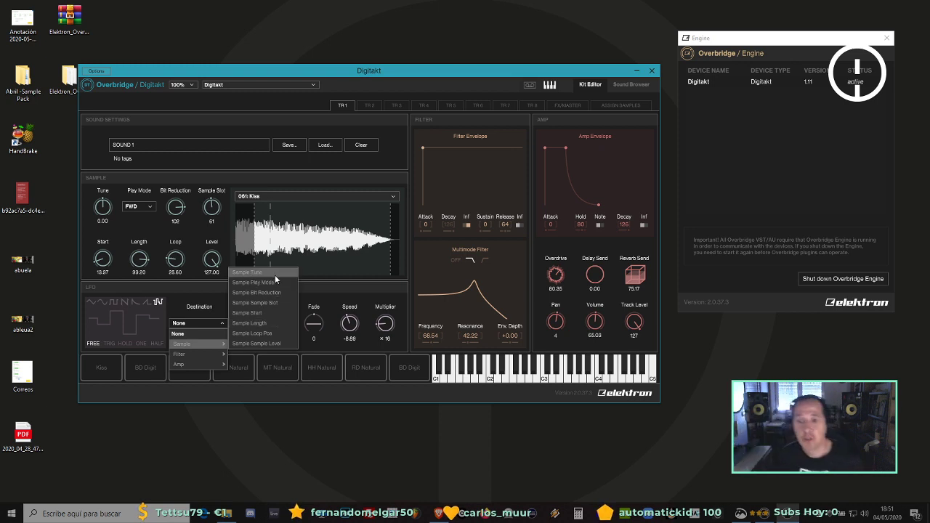
click(254, 333)
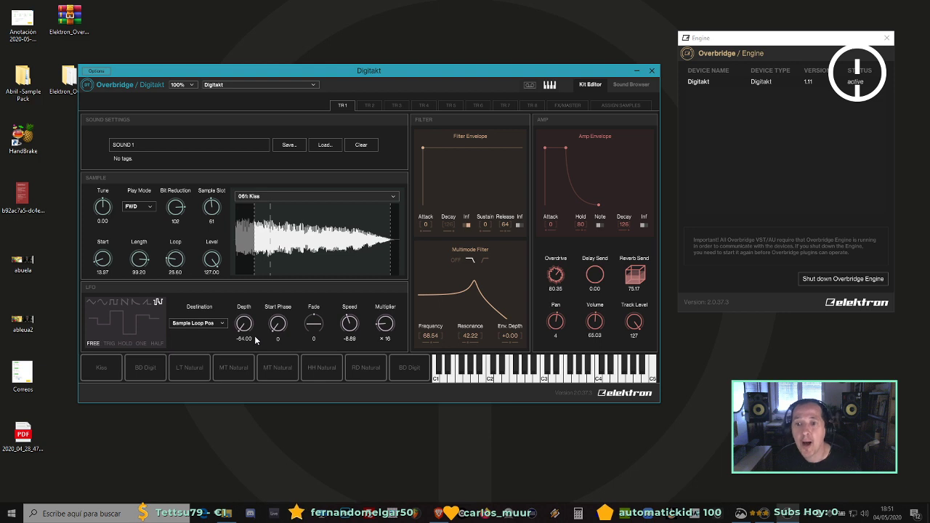
Set the Kiss sample to play mode FWD.L with Loop at 104.81 and Length at 11.84.
click(144, 207)
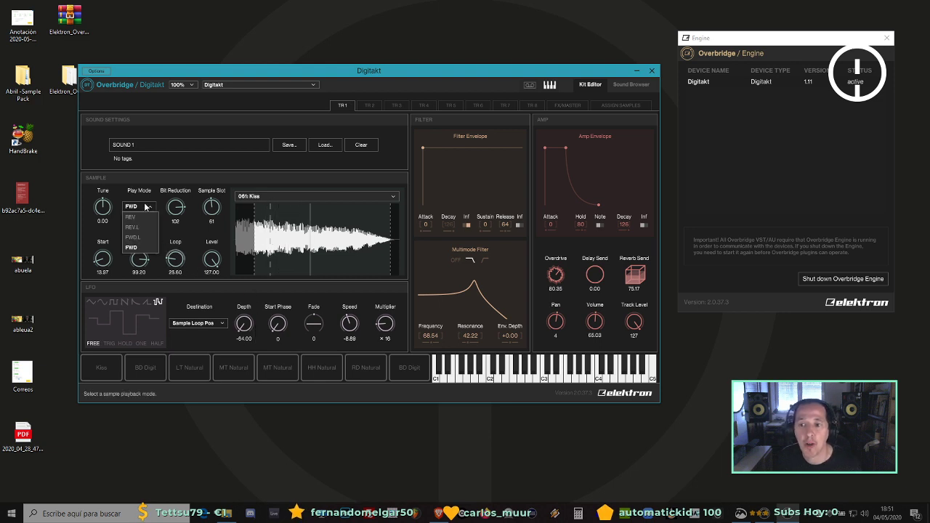
click(142, 208)
click(140, 210)
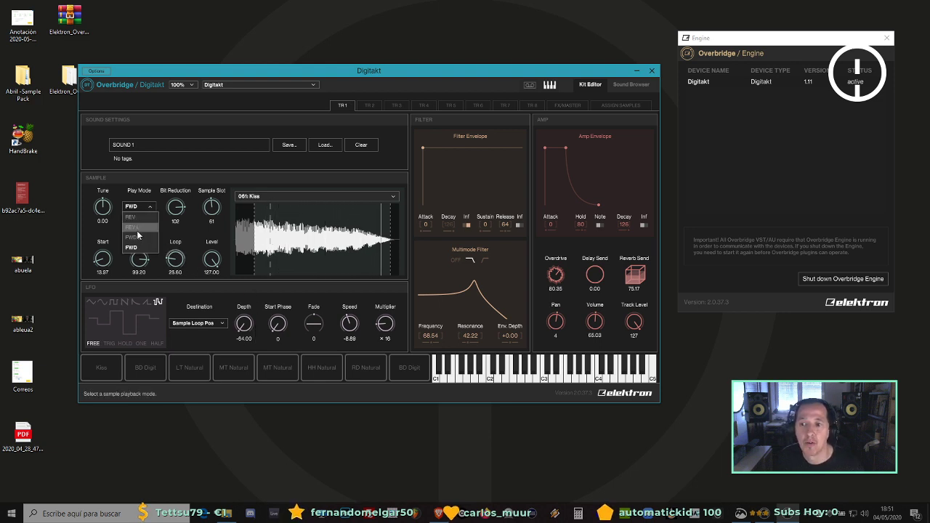
drag(174, 256, 182, 182)
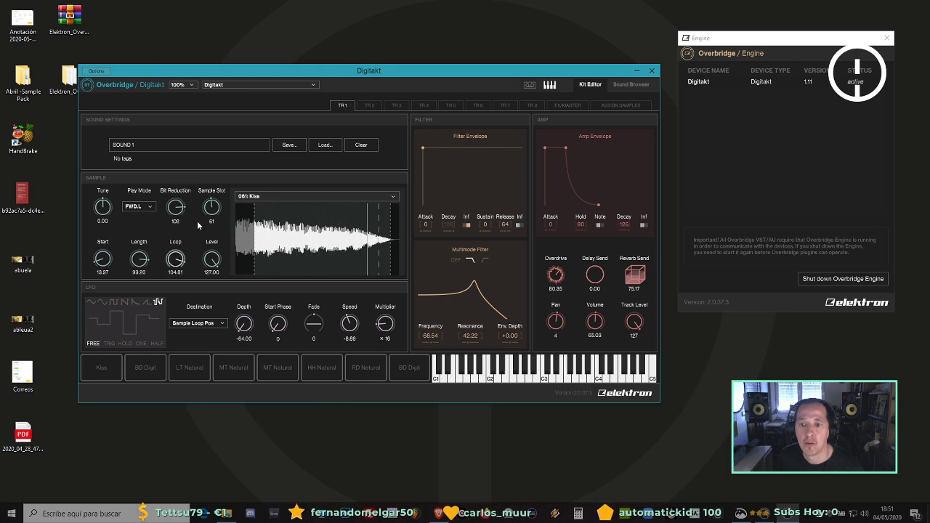
drag(148, 263, 147, 341)
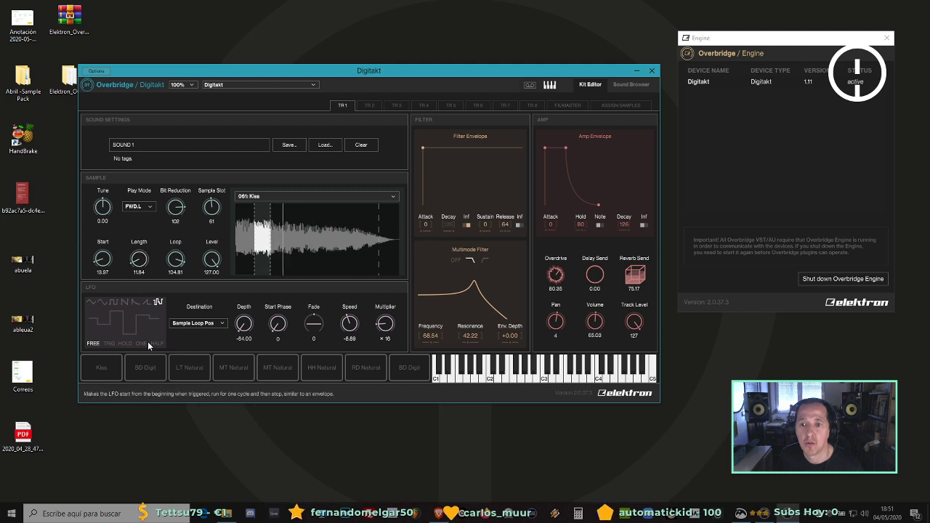
Switch the LFO to the sine waveform in TRIG mode.
click(106, 304)
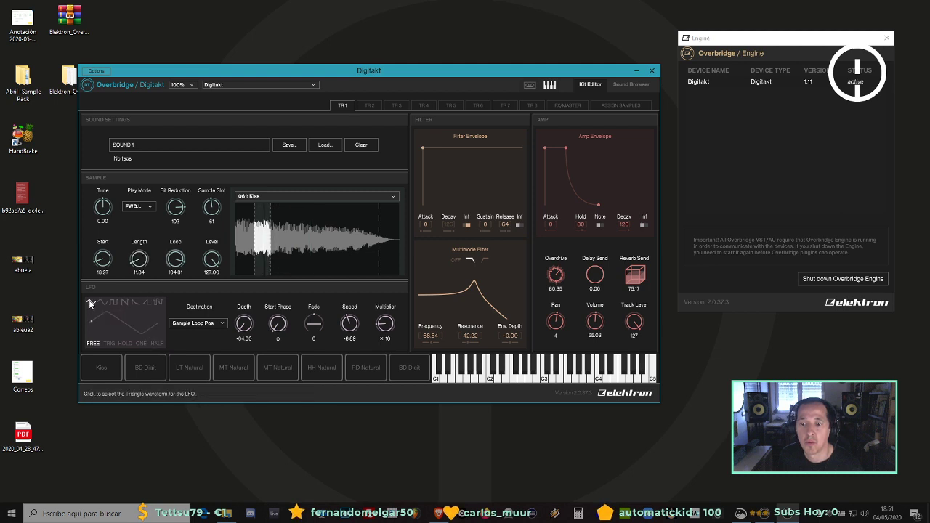
click(109, 344)
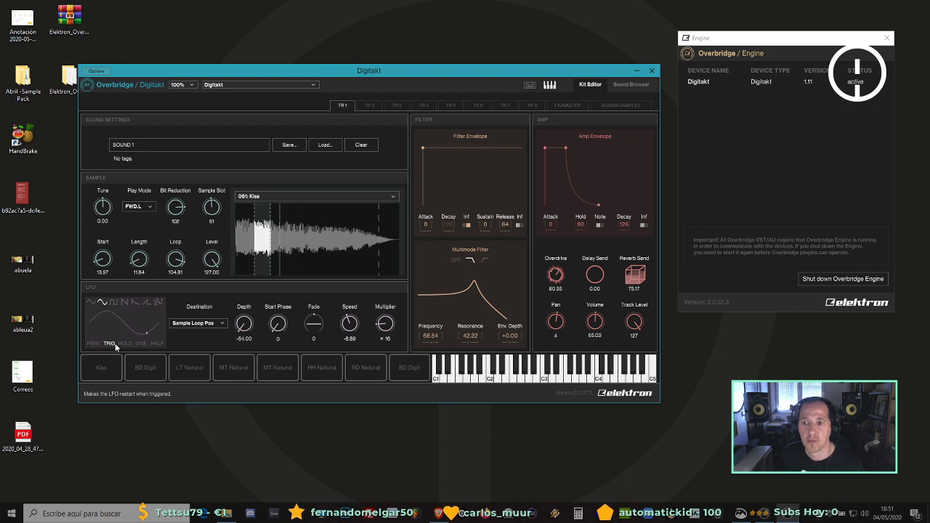
Assign sample 067: Club to track 1 and set its Start to 0.00.
click(284, 196)
click(280, 259)
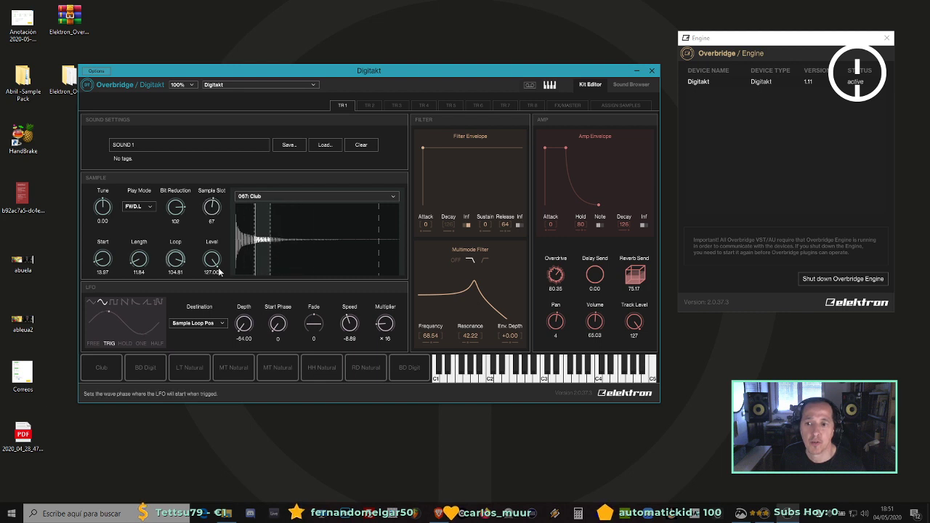
drag(103, 259, 113, 288)
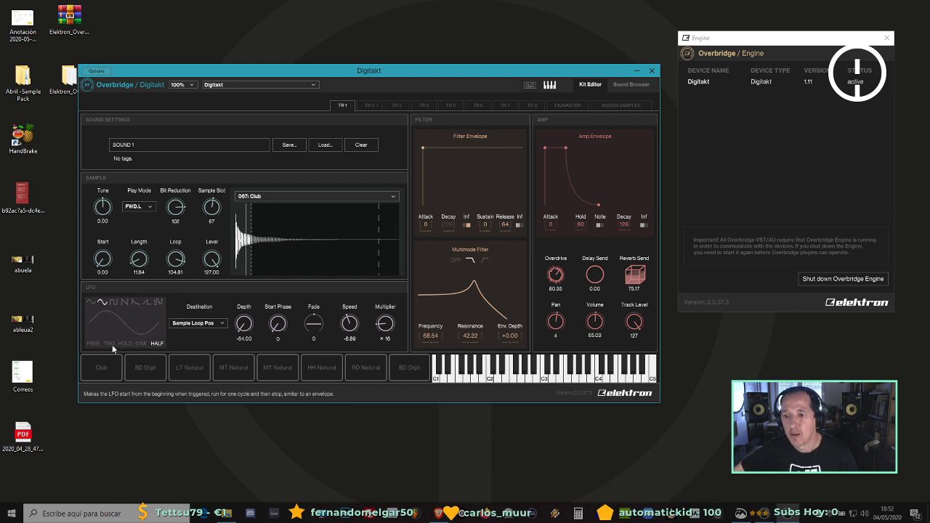
Give the LFO a sawtooth waveform in TRIG mode with Start Phase 104.
click(122, 302)
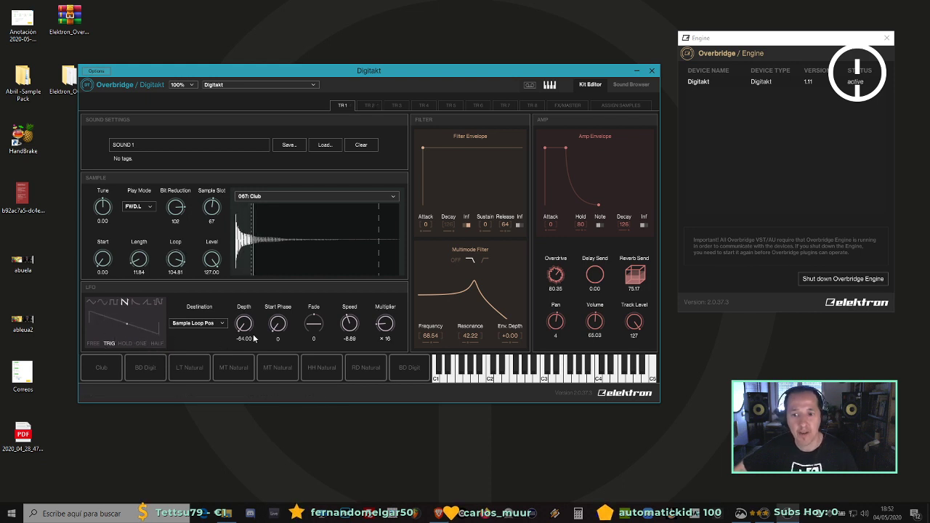
drag(277, 324, 273, 284)
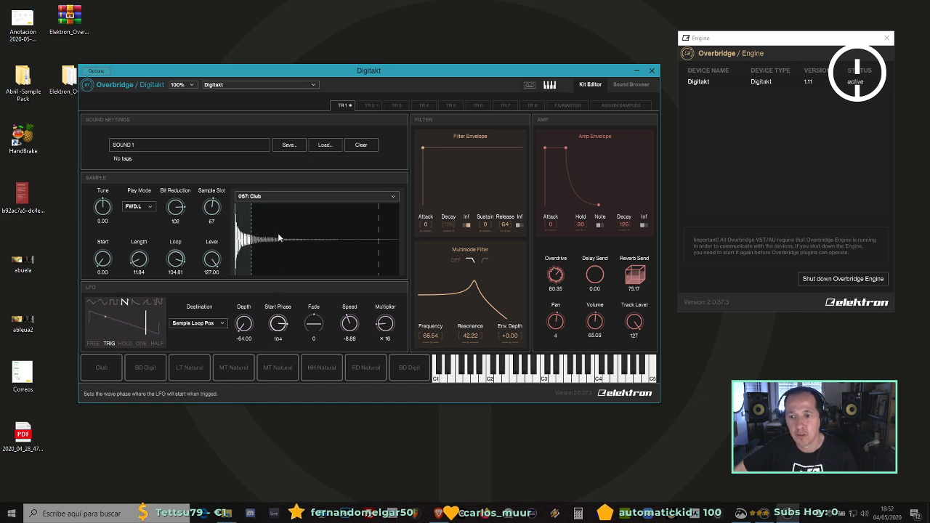
Set track 1's LFO to Start Phase 0, Speed 17.51 and Multiplier × 2.
double_click(277, 323)
scroll(361, 329, up, 5)
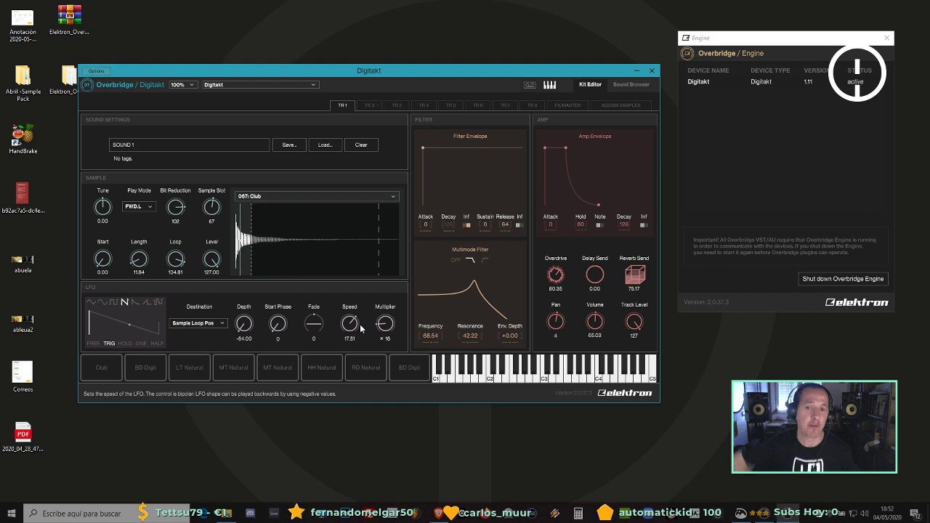
double_click(385, 322)
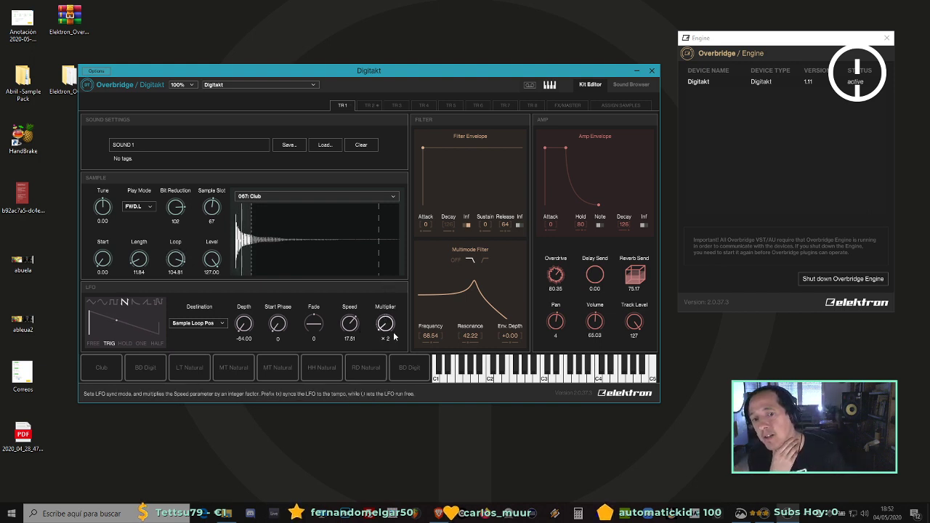
scroll(383, 316, up, 5)
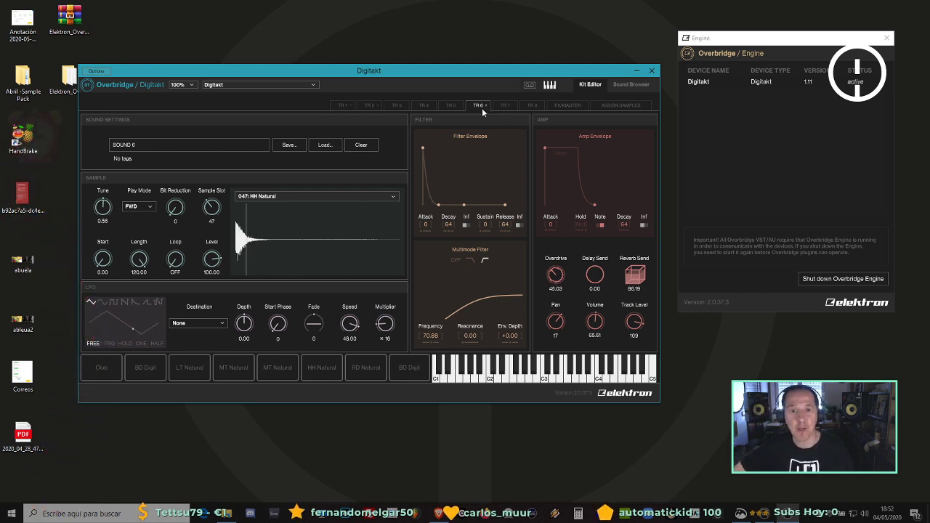
Assign sample 053: Darbuka Clay Dum 2 to track 6.
click(288, 196)
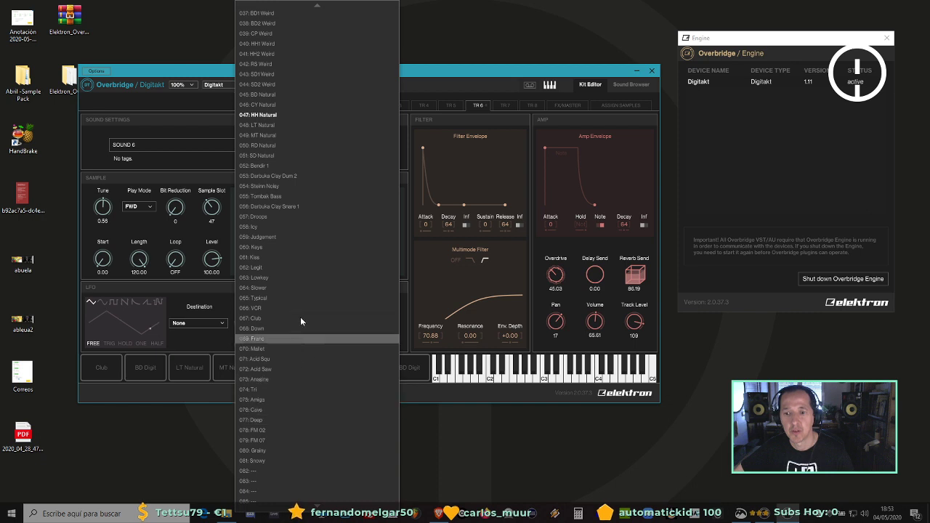
scroll(295, 291, down, 3)
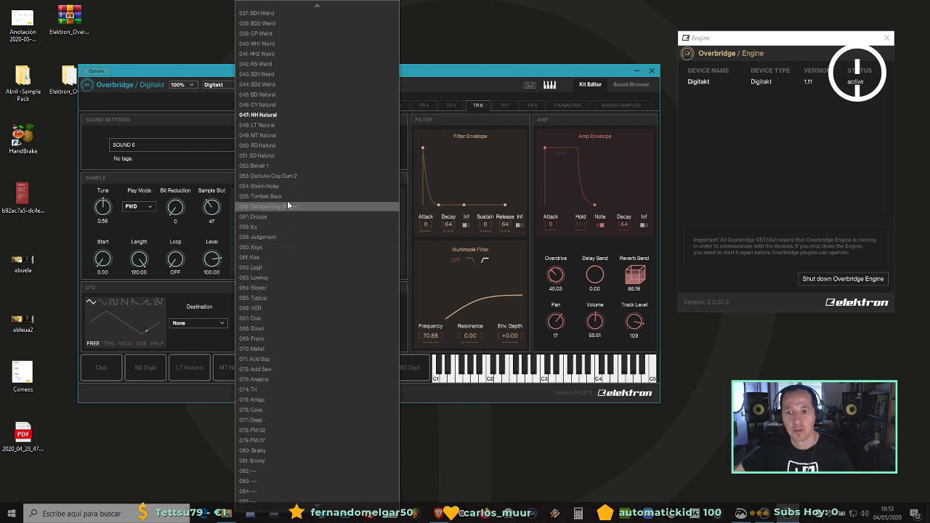
click(283, 125)
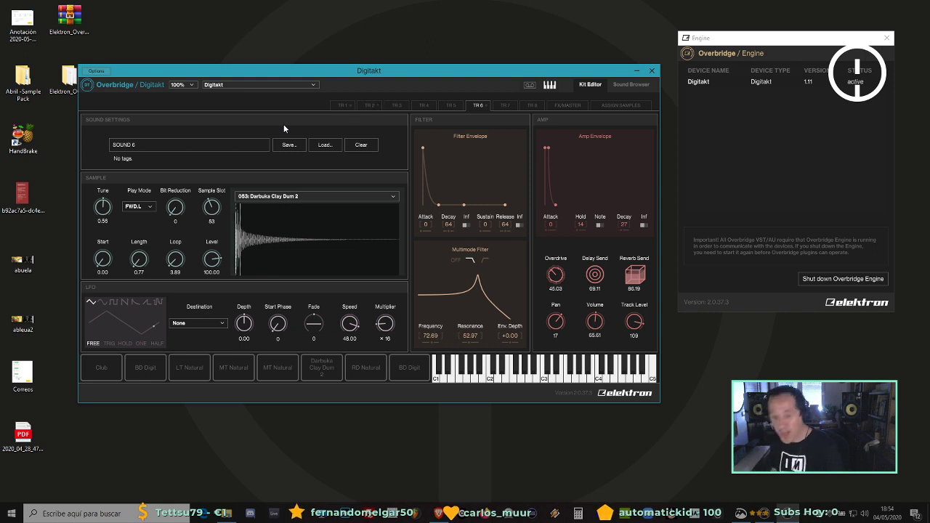
Route track 6's LFO to Filter Frequency in TRIG mode with Depth 16.25.
click(198, 324)
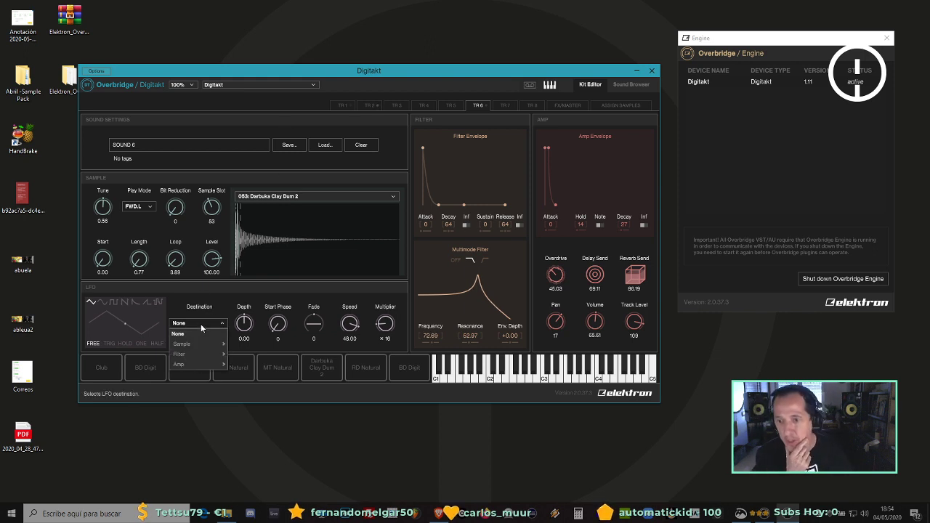
mouse_move(213, 354)
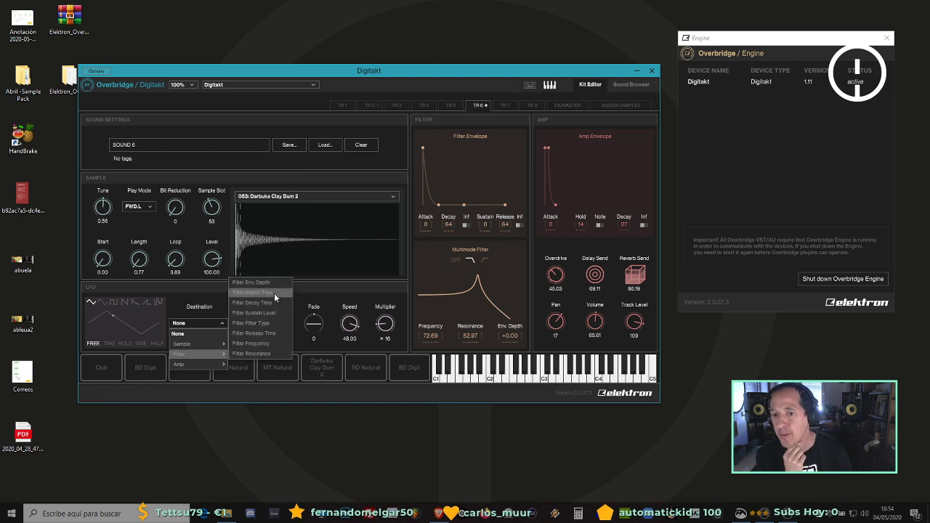
click(270, 343)
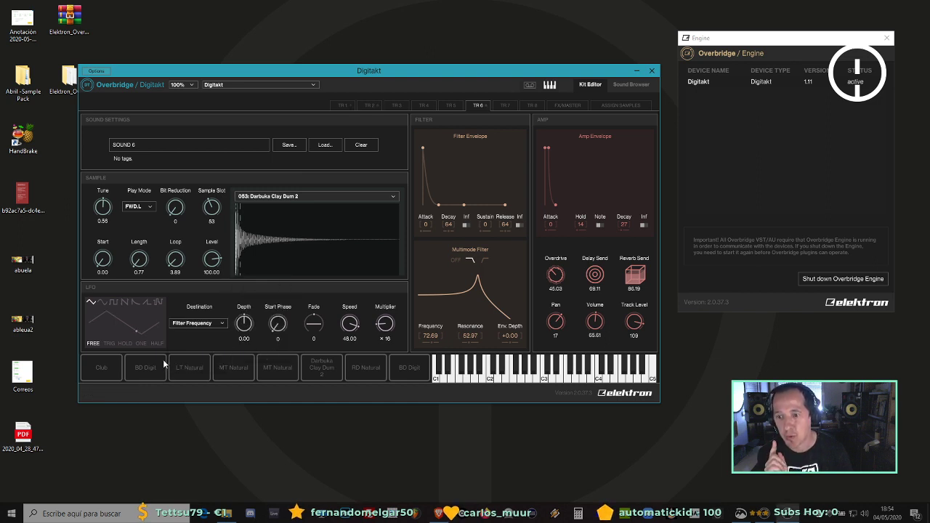
drag(244, 324, 252, 304)
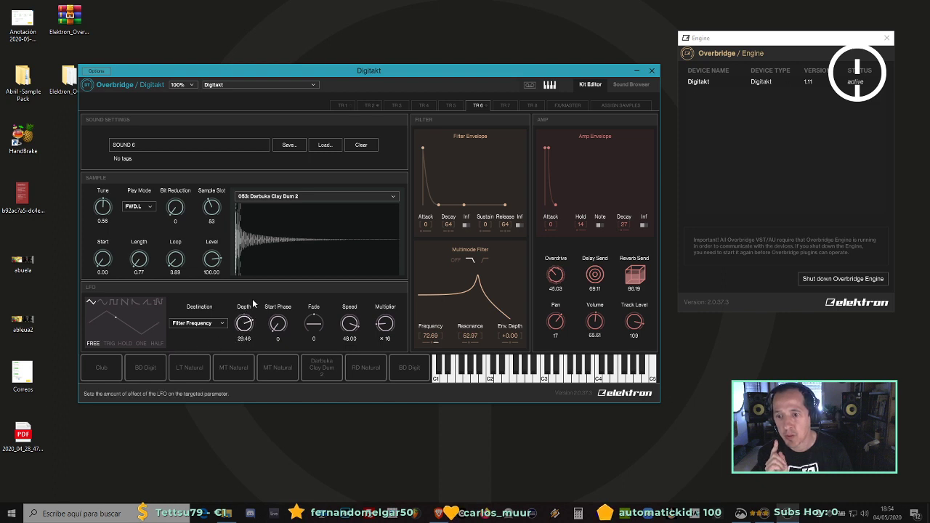
click(108, 344)
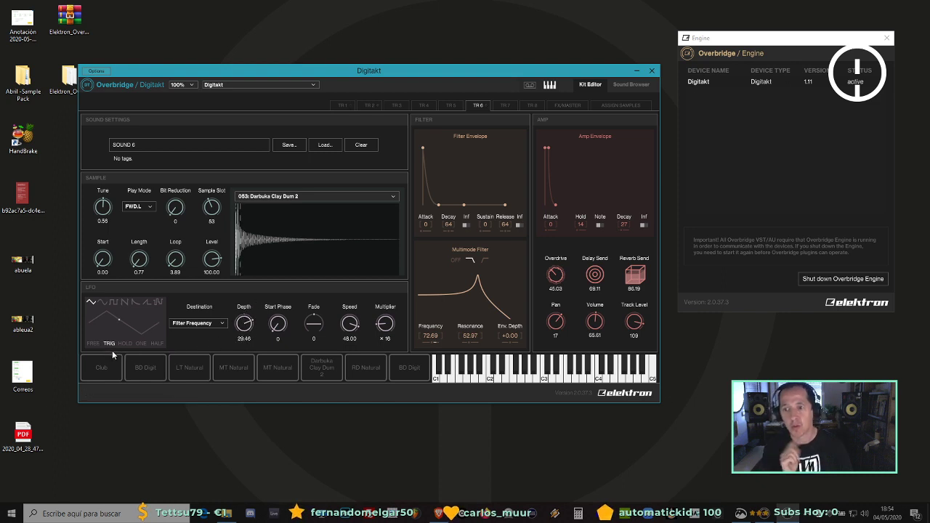
drag(244, 329, 242, 343)
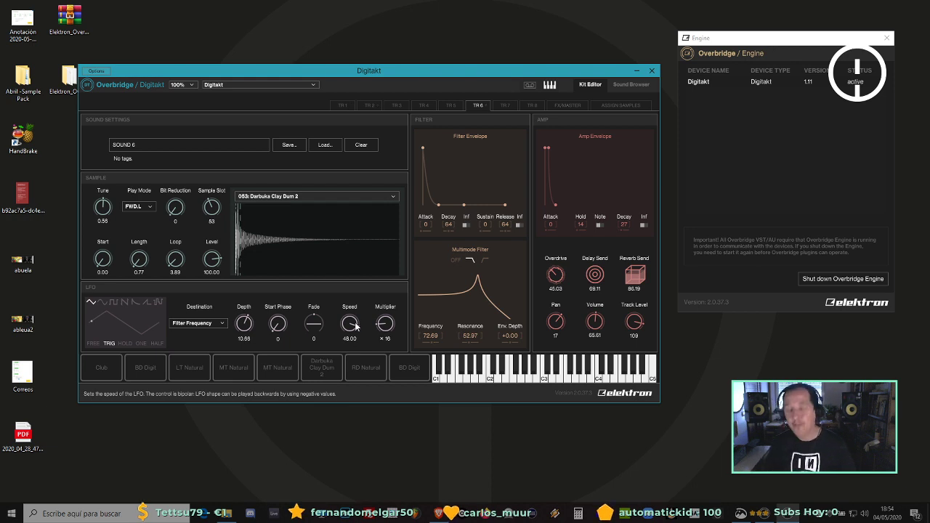
mouse_move(247, 330)
mouse_down()
mouse_move(241, 294)
mouse_move(238, 325)
mouse_up()
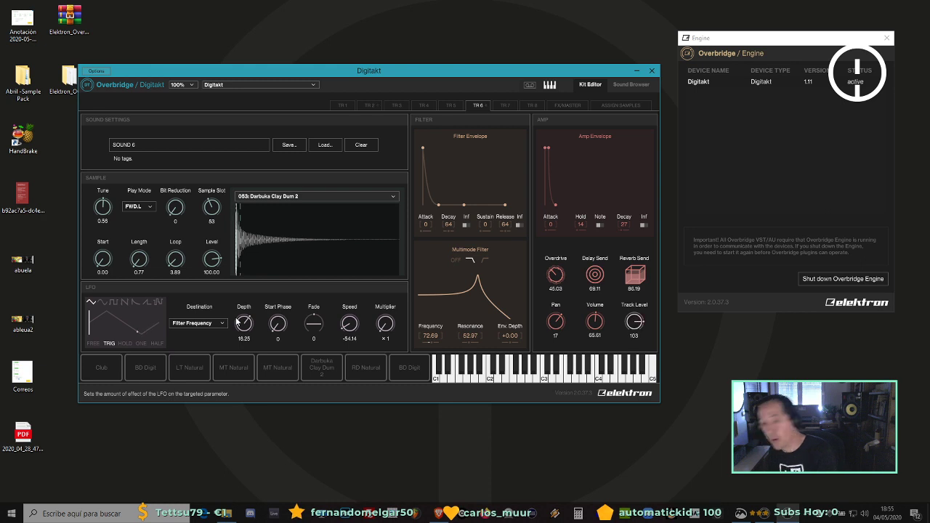
Unmute the patterns of tracks 4, 5, 7 and 8 in the FX/Master mixer.
click(578, 105)
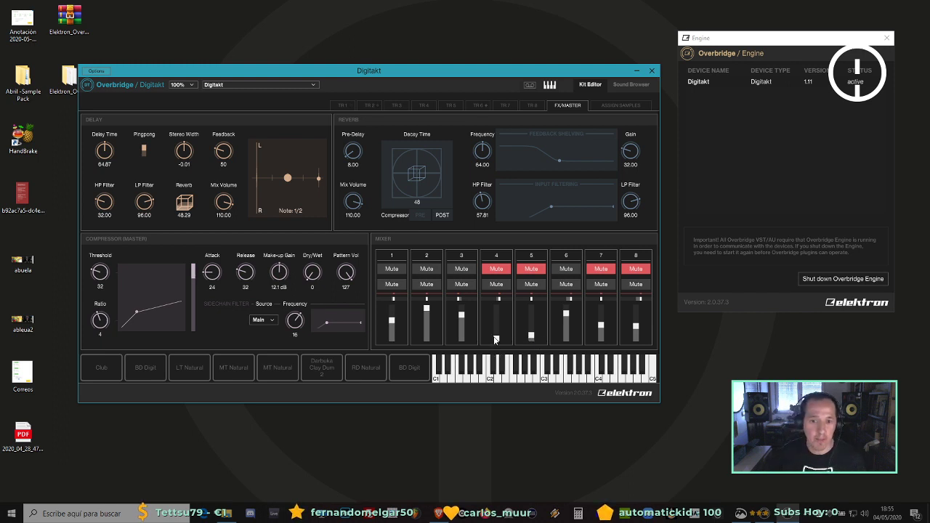
click(499, 271)
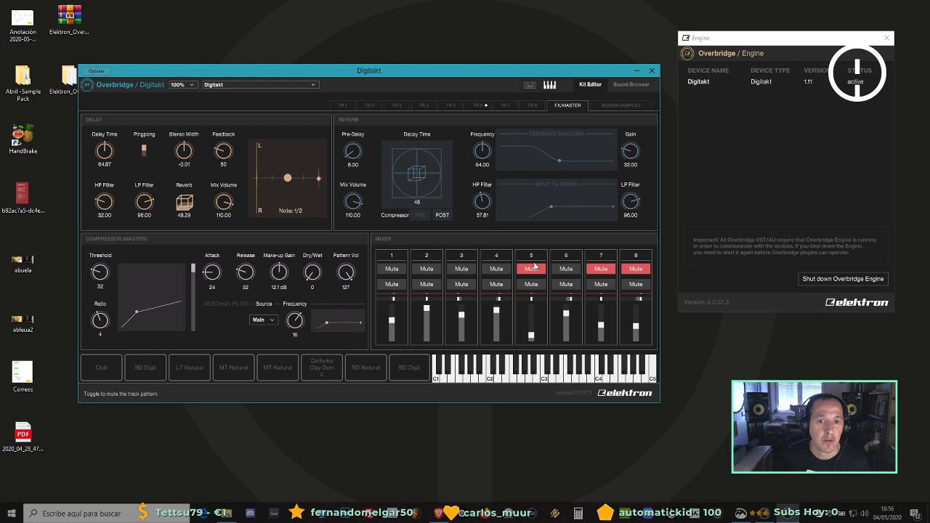
click(601, 270)
click(636, 270)
click(540, 271)
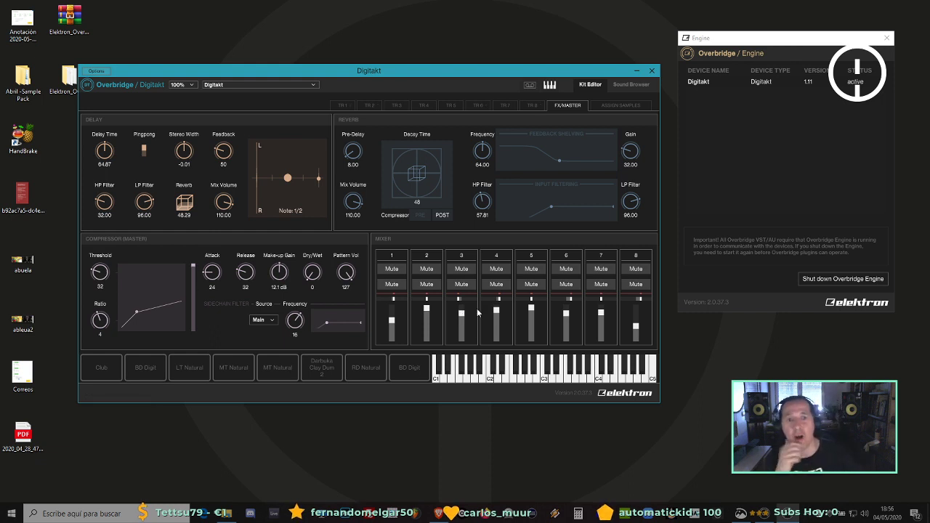
Select empty slot 97 in the list of assigned sample slots.
click(621, 105)
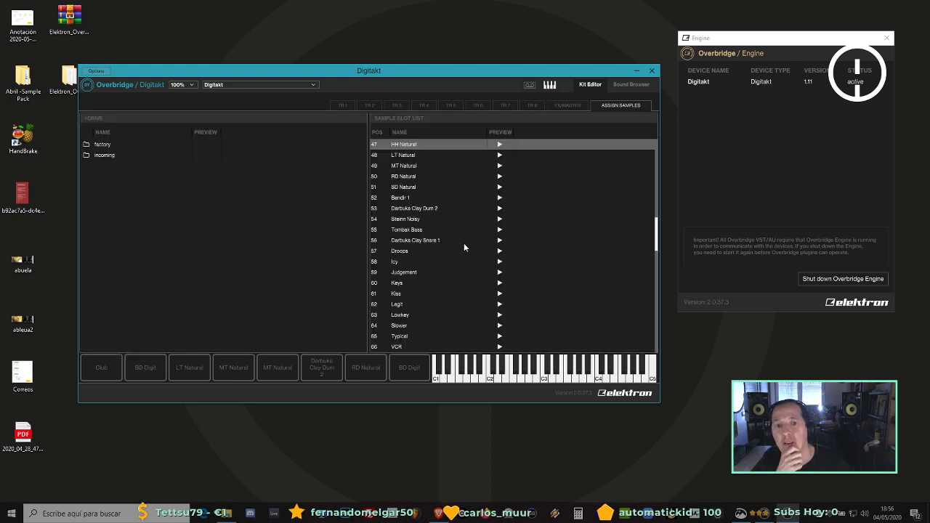
scroll(464, 243, down, 10)
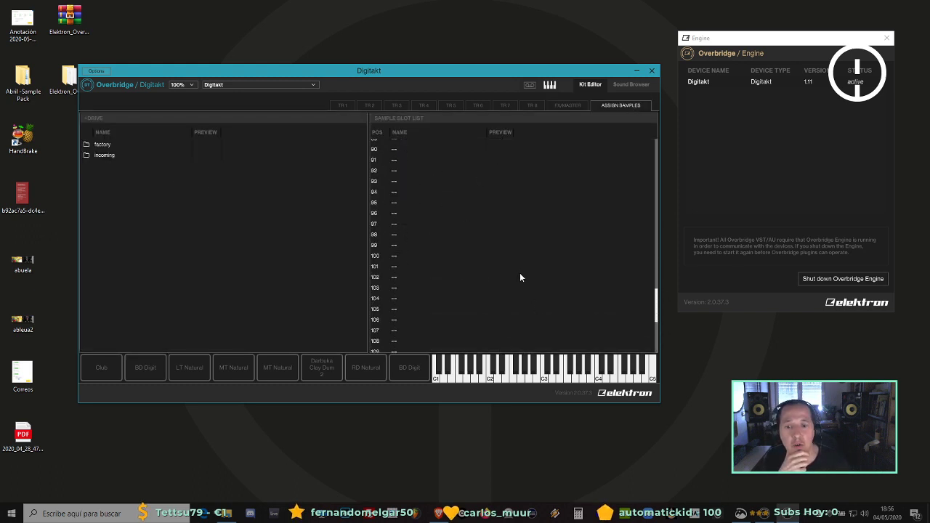
click(439, 225)
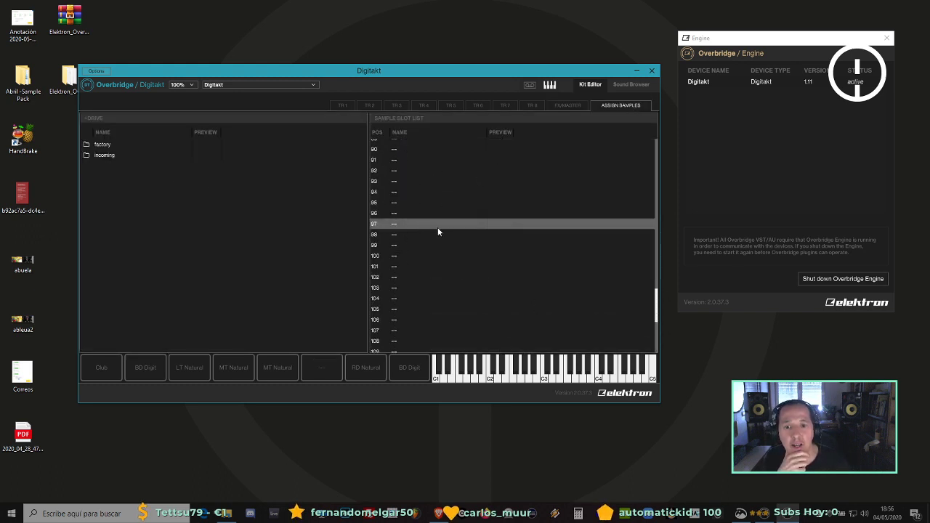
Browse the +Drive's incoming and factory sample folders, including the Synths and Toolbox entries.
double_click(99, 154)
click(92, 148)
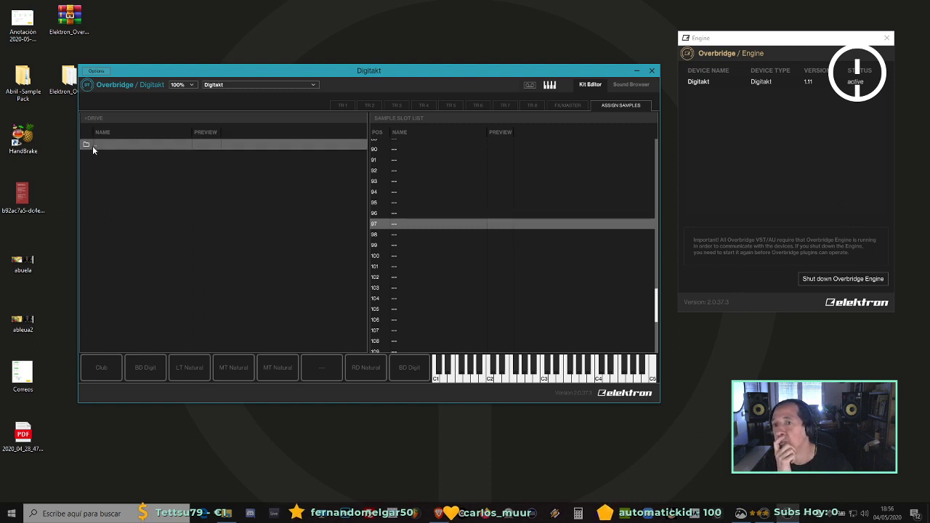
double_click(107, 147)
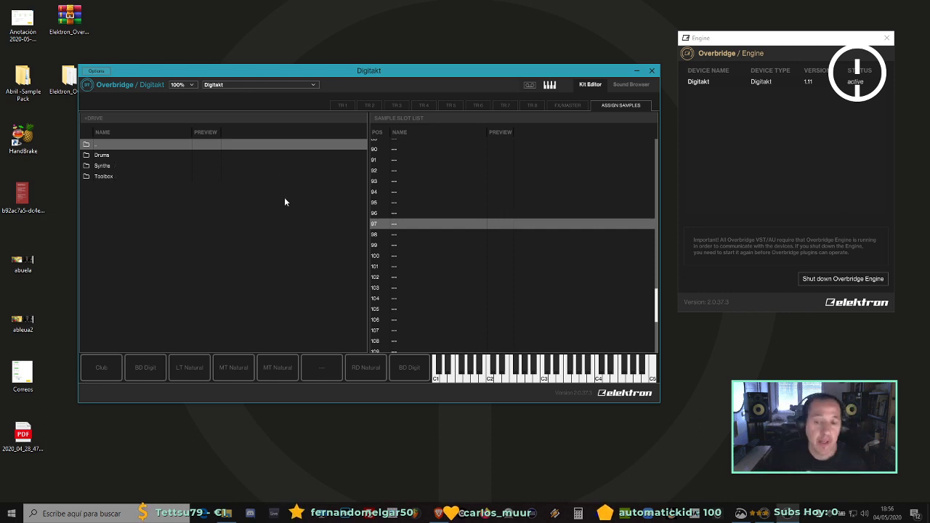
click(135, 167)
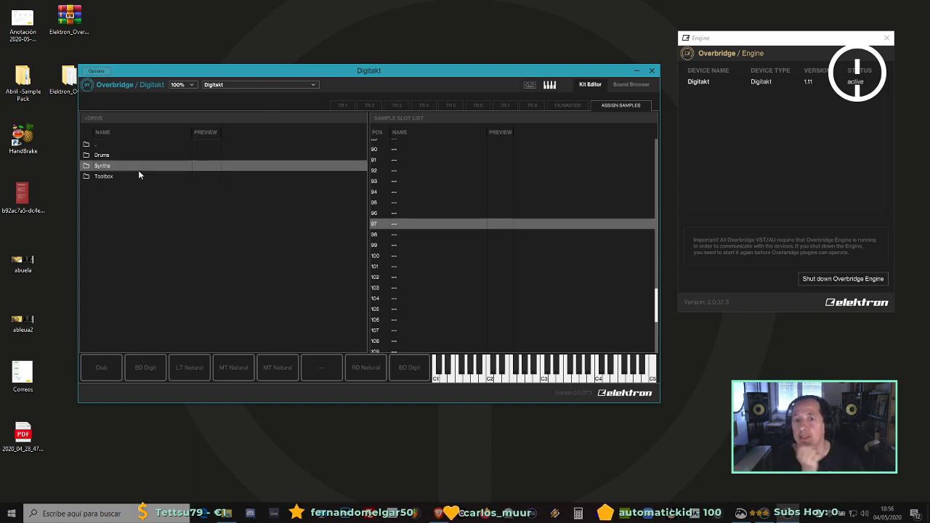
click(123, 180)
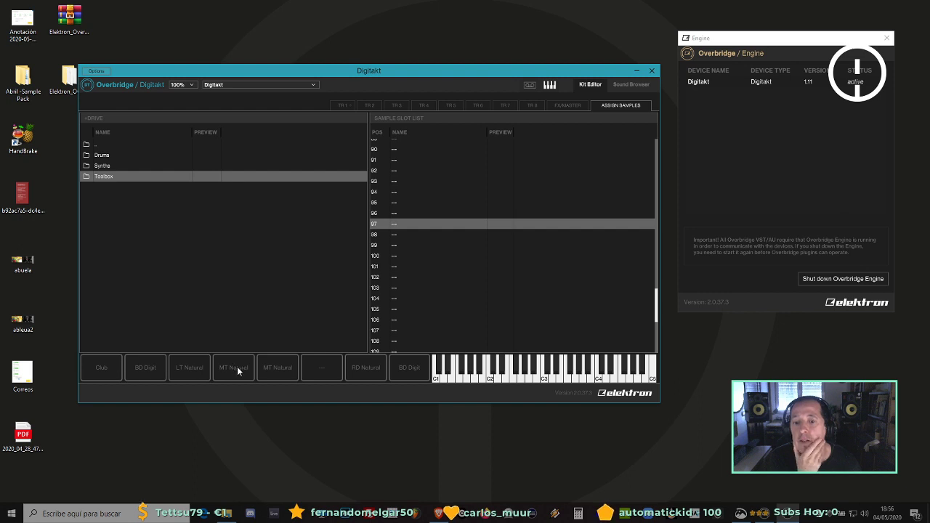
Trigger track 6's empty pad and assign sample 043: SD1 Weird to the track.
click(320, 369)
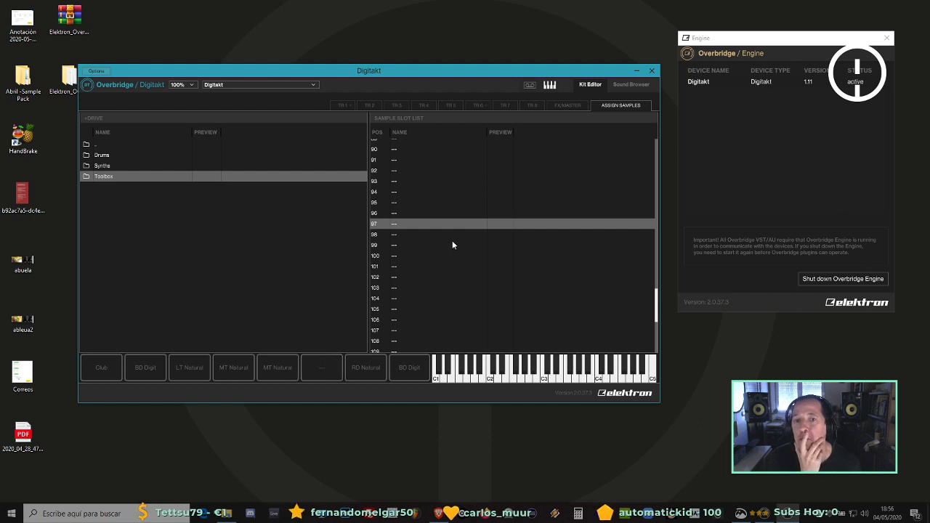
scroll(452, 245, up, 10)
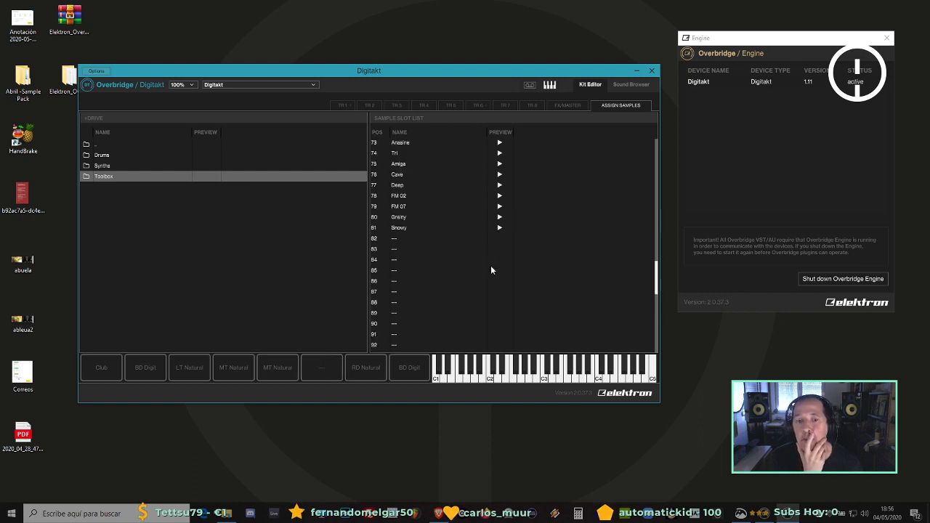
click(324, 366)
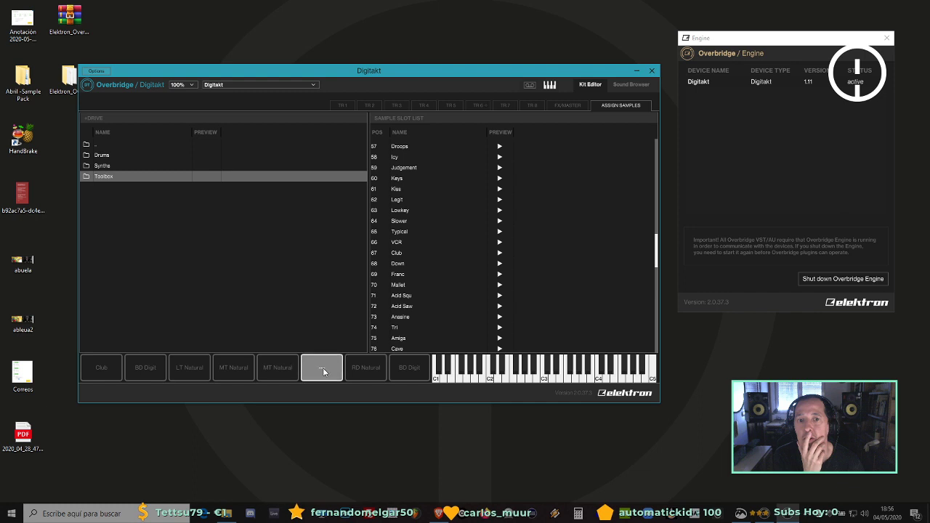
click(478, 106)
click(299, 196)
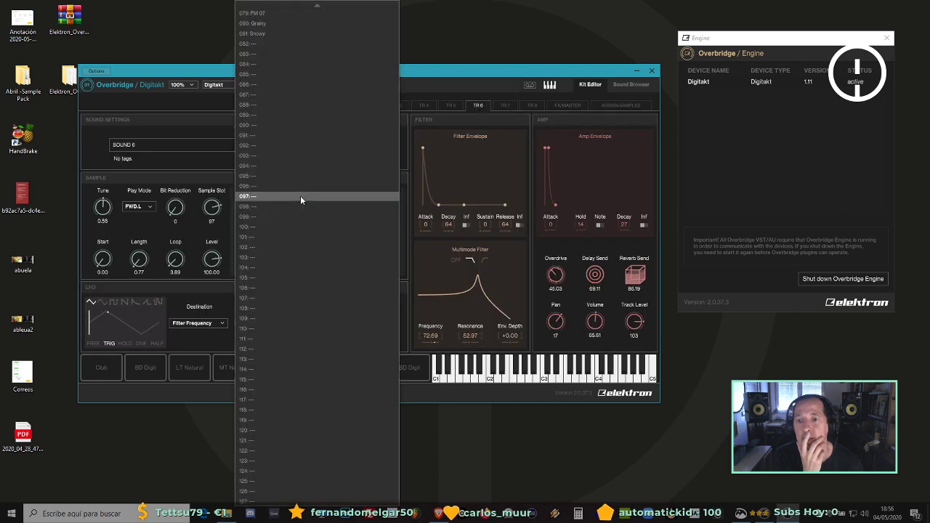
scroll(322, 213, up, 20)
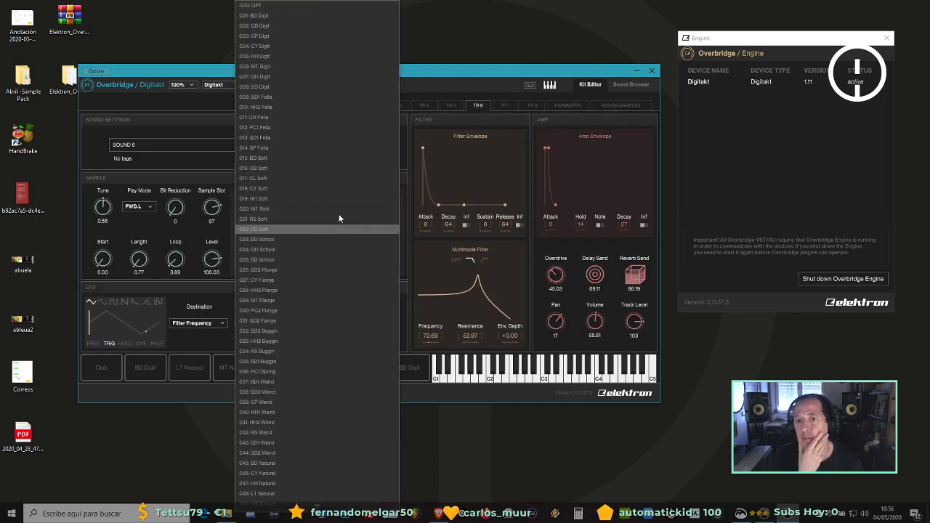
click(298, 311)
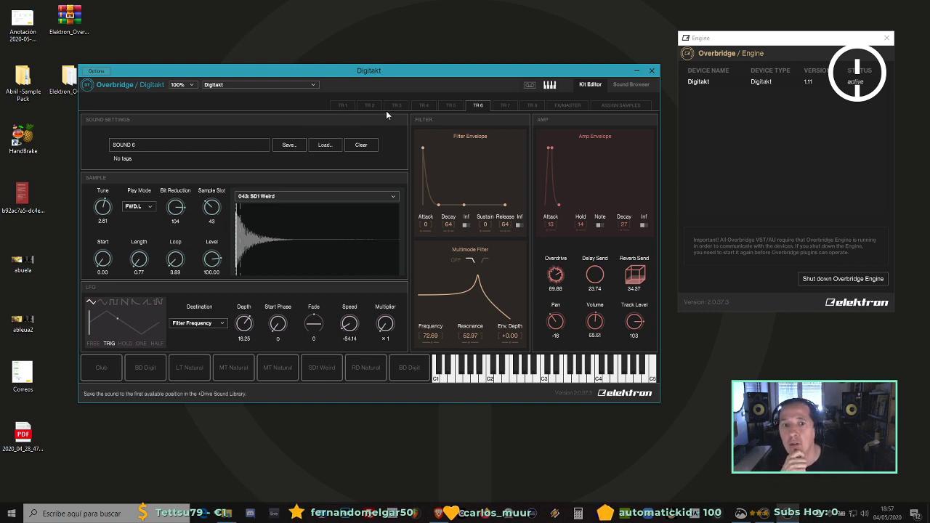
Try the Atmosphere, Acoustic and Kick tag filters on the +Drive sound library and switch them off again.
click(626, 87)
click(627, 86)
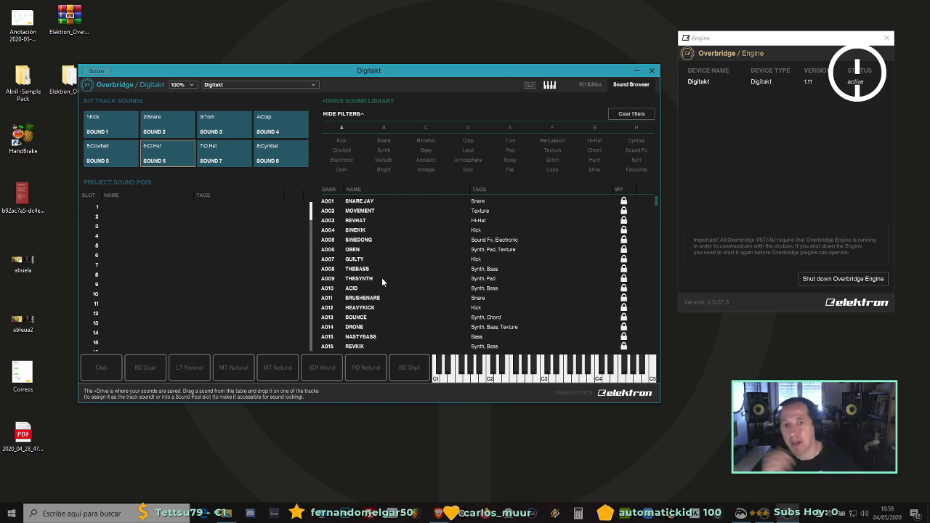
click(467, 160)
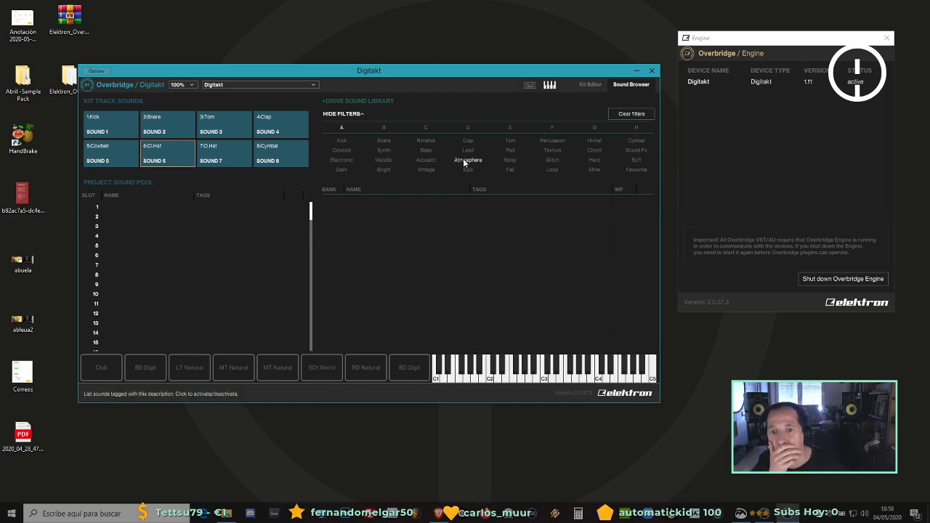
click(426, 160)
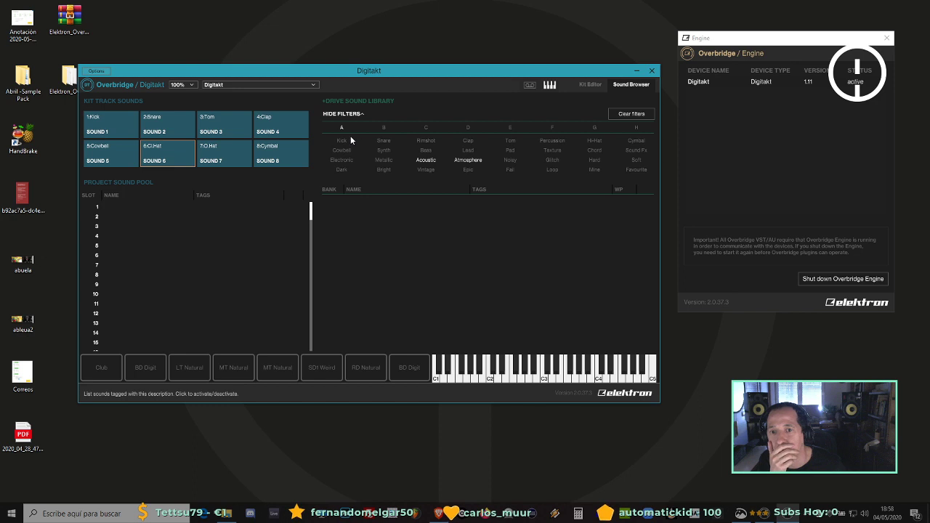
click(342, 140)
click(423, 156)
click(467, 160)
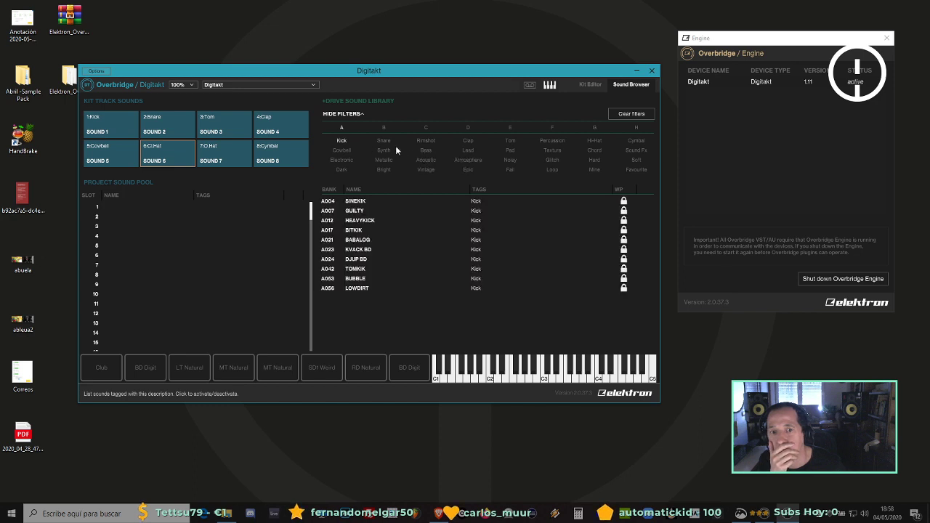
click(341, 140)
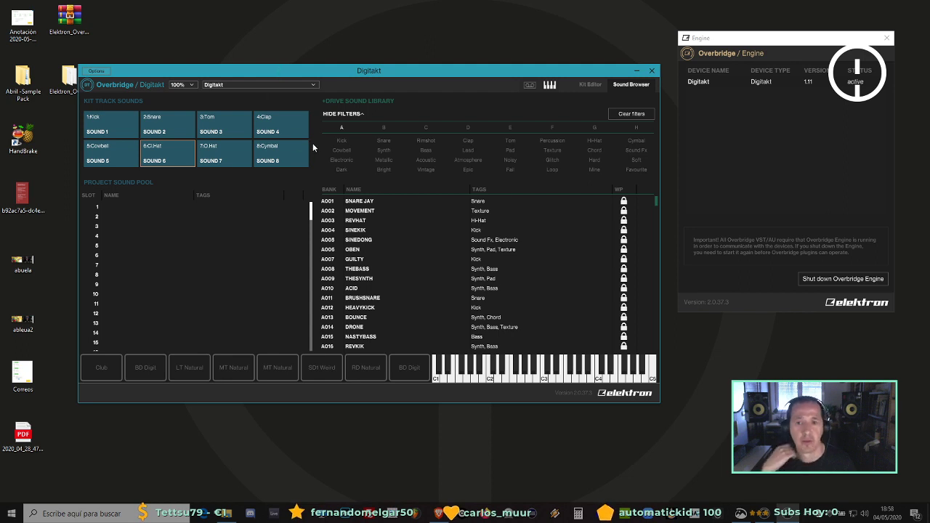
Select the track 5 sound and look through banks B, C and A for sounds tagged Kick.
click(122, 157)
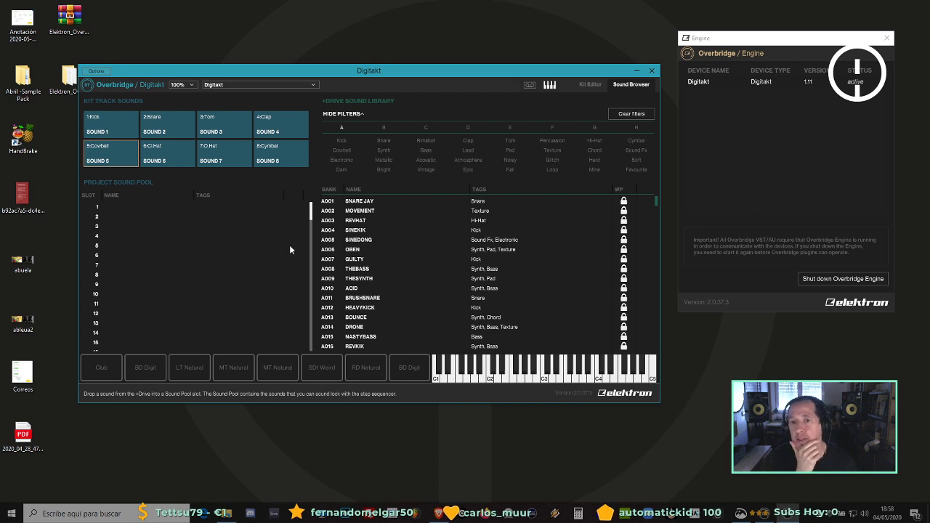
click(341, 141)
click(378, 127)
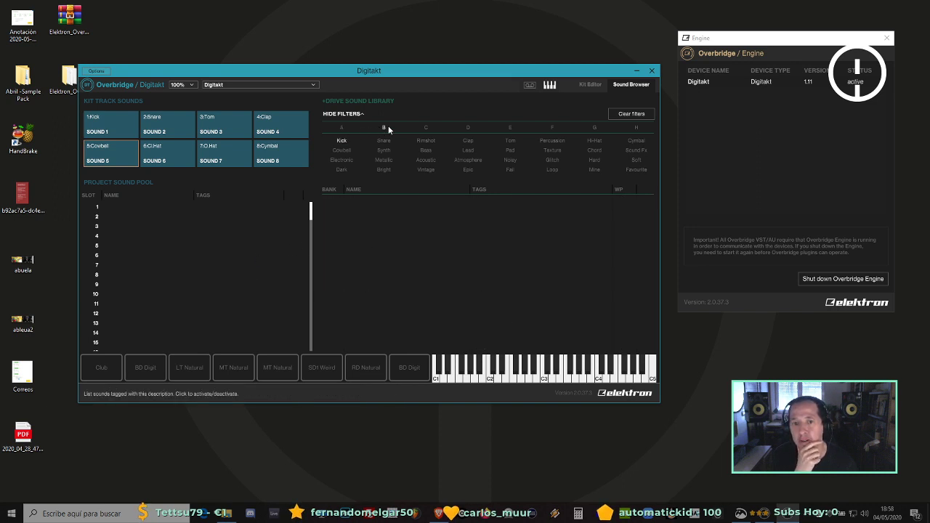
click(427, 128)
click(342, 128)
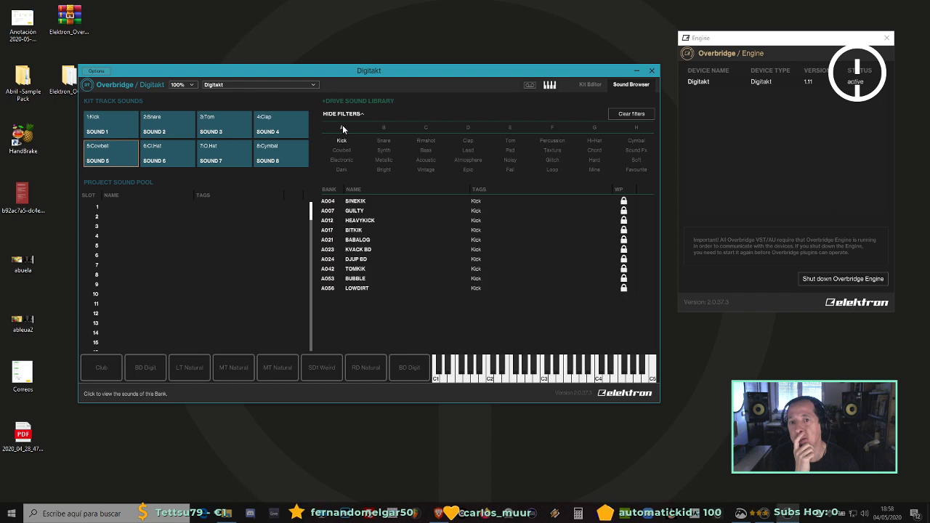